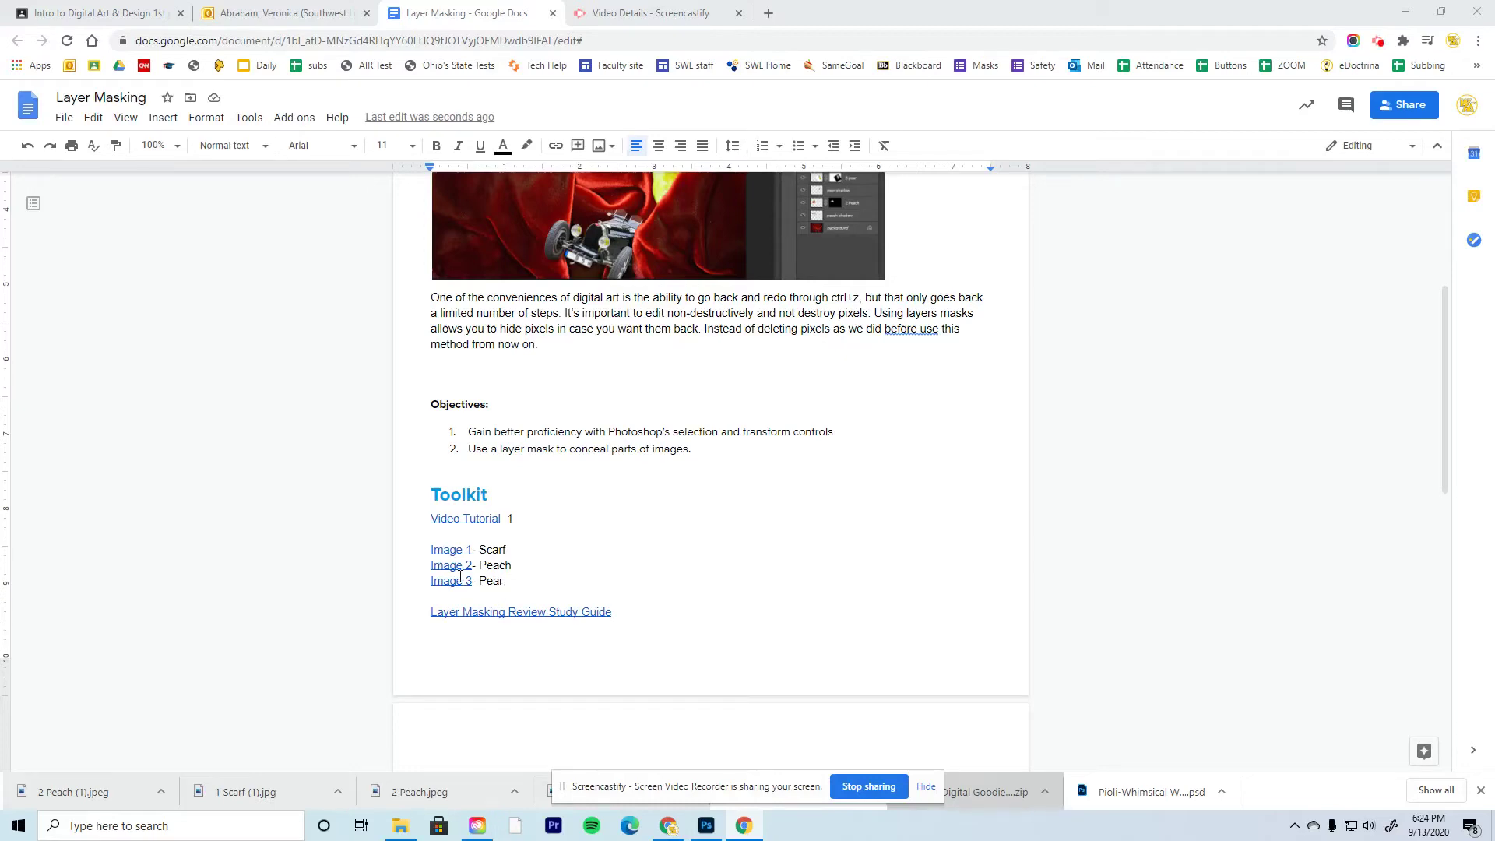
- Open 3 pear.jpg from the Toolkit doc's Image 3 link in Drive preview and download it
{"action": "left_click", "coordinate": [458, 580]}
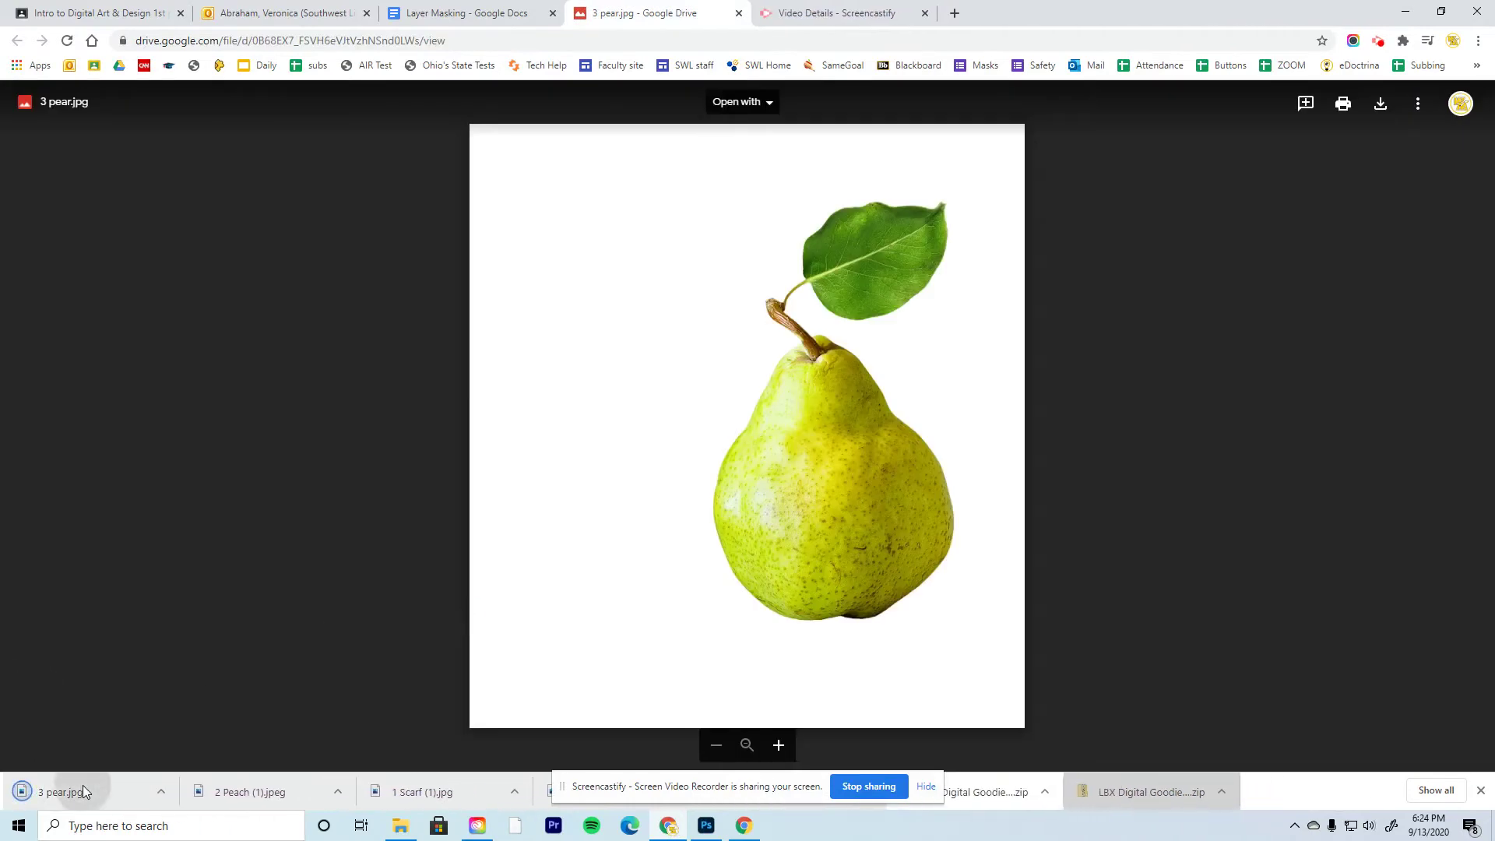
- Place the pear photo as a 3 pear layer, scaled to about 16% and moved right of centre
{"action": "left_click_drag", "start_coordinate": [83, 785], "coordinate": [919, 448]}
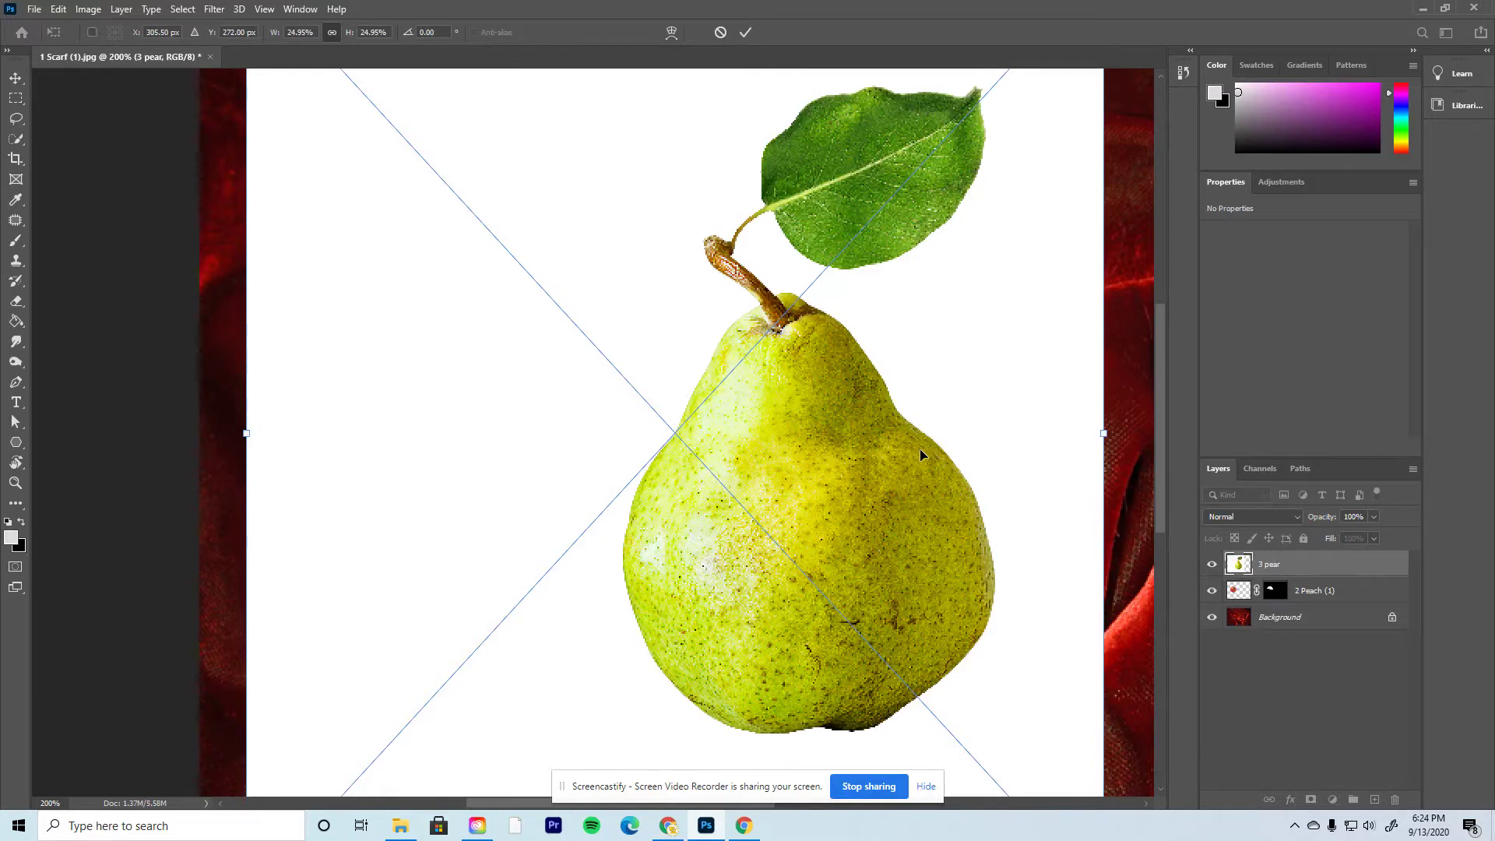
{"action": "key", "text": "ctrl+minus"}
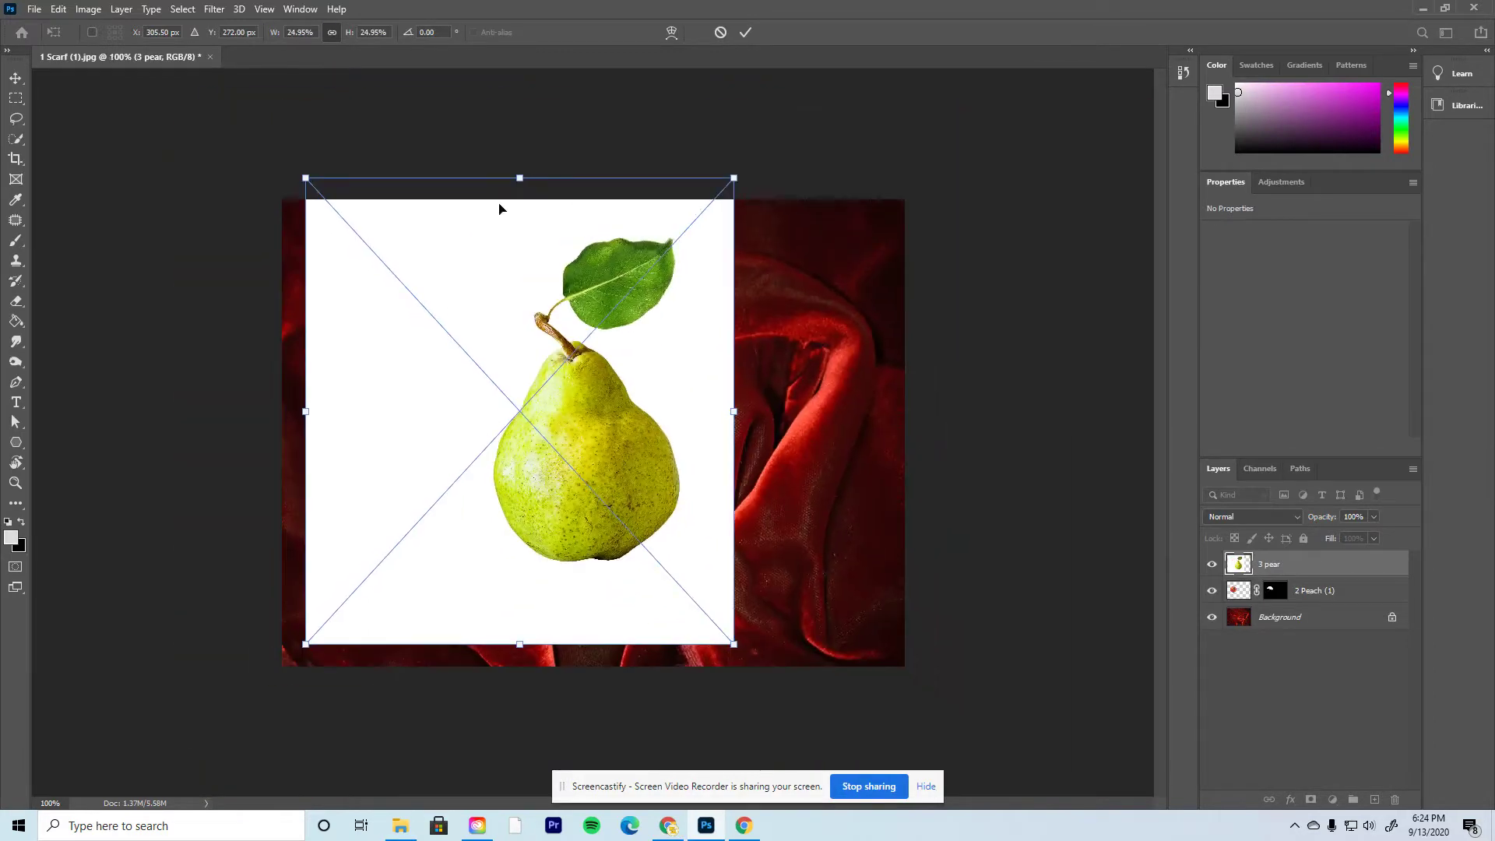
{"action": "left_click_drag", "start_coordinate": [307, 181], "coordinate": [461, 347]}
{"action": "left_click_drag", "start_coordinate": [622, 441], "coordinate": [614, 377]}
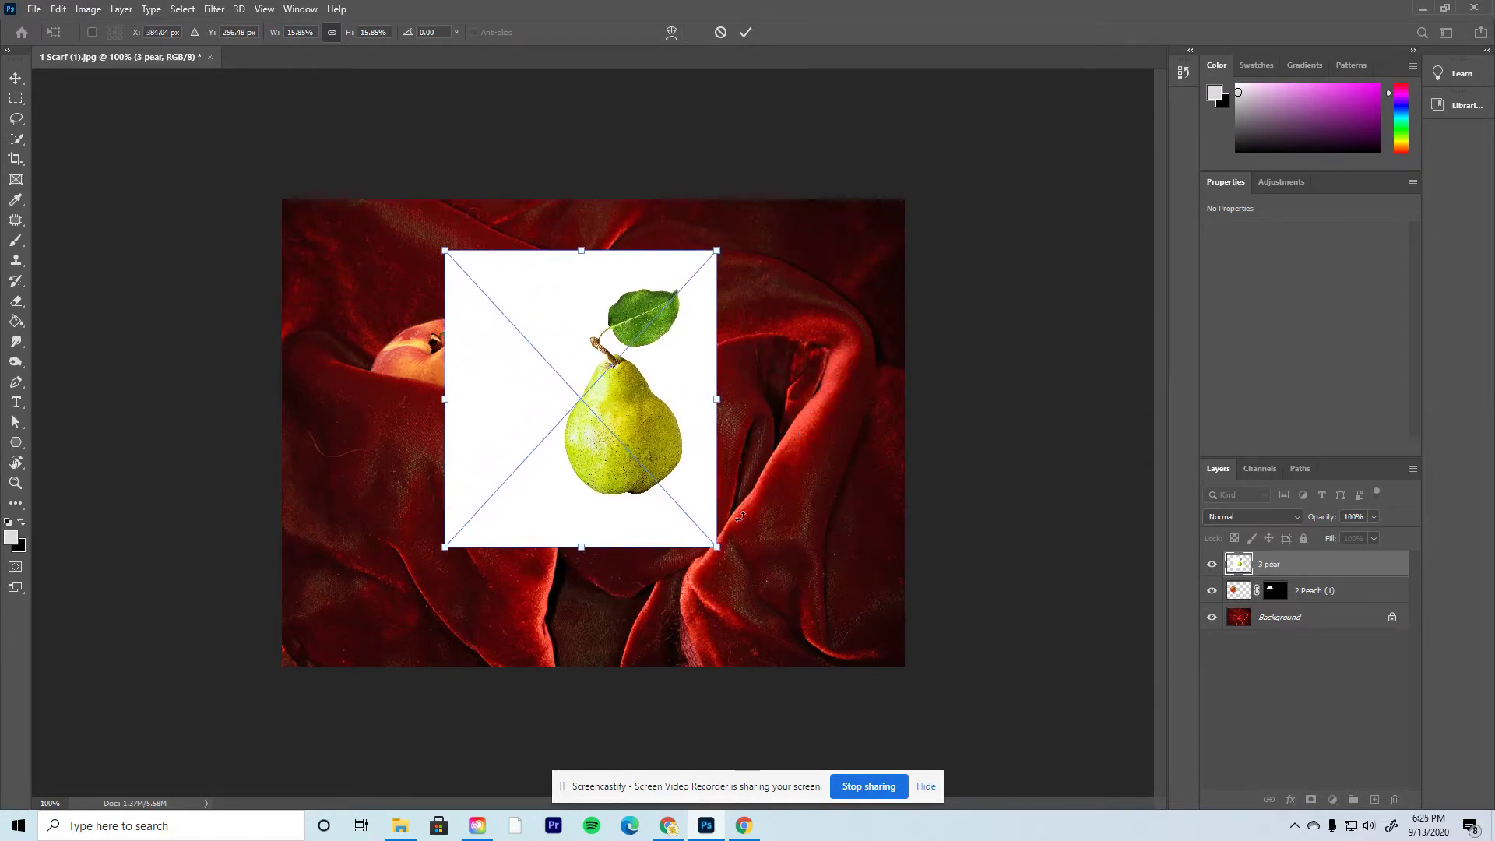
{"action": "left_click_drag", "start_coordinate": [675, 454], "coordinate": [814, 498]}
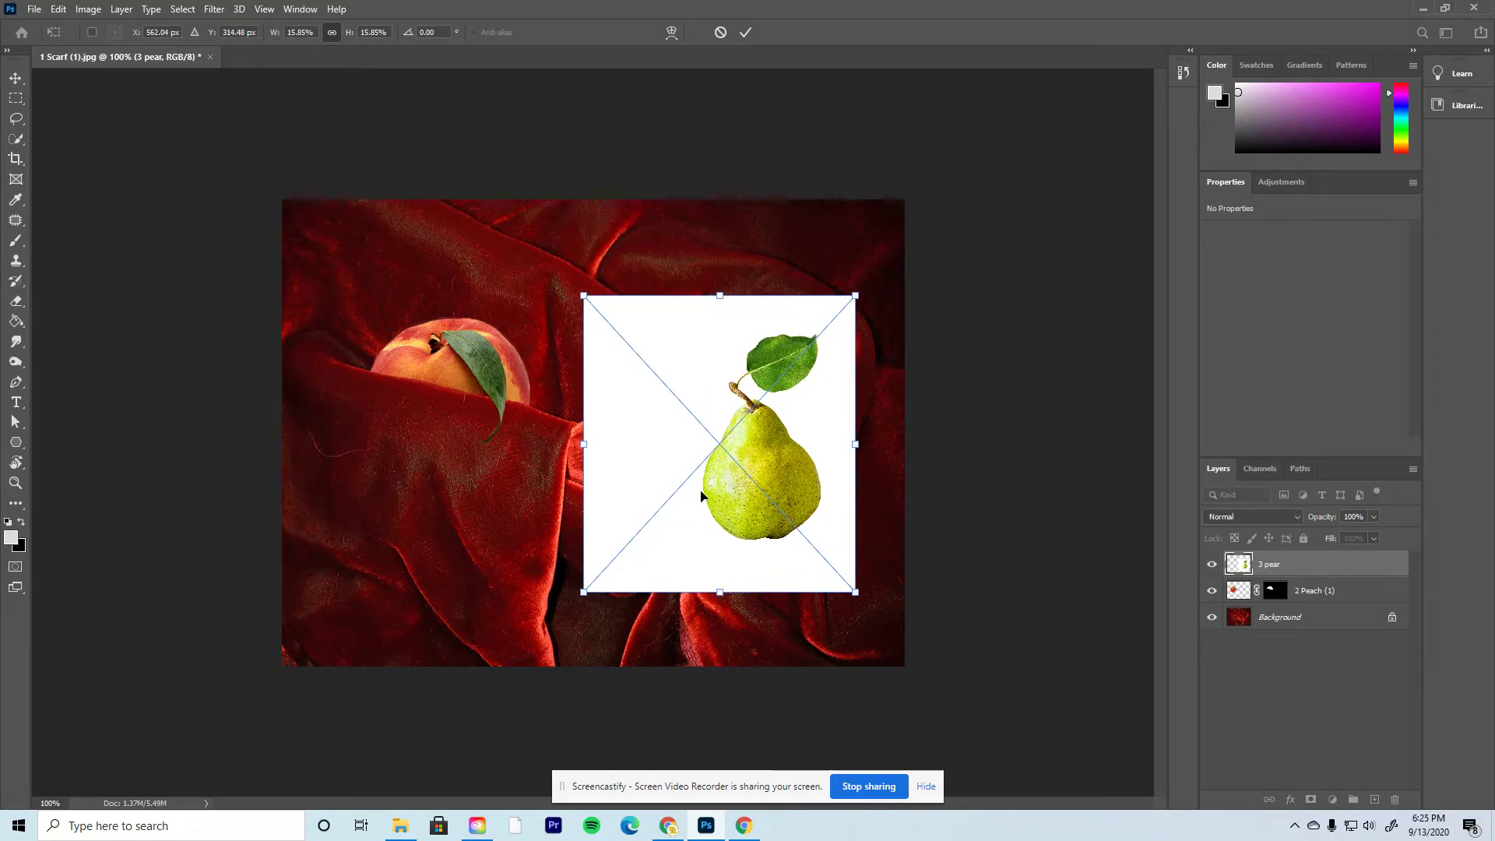
{"action": "key", "text": "Return"}
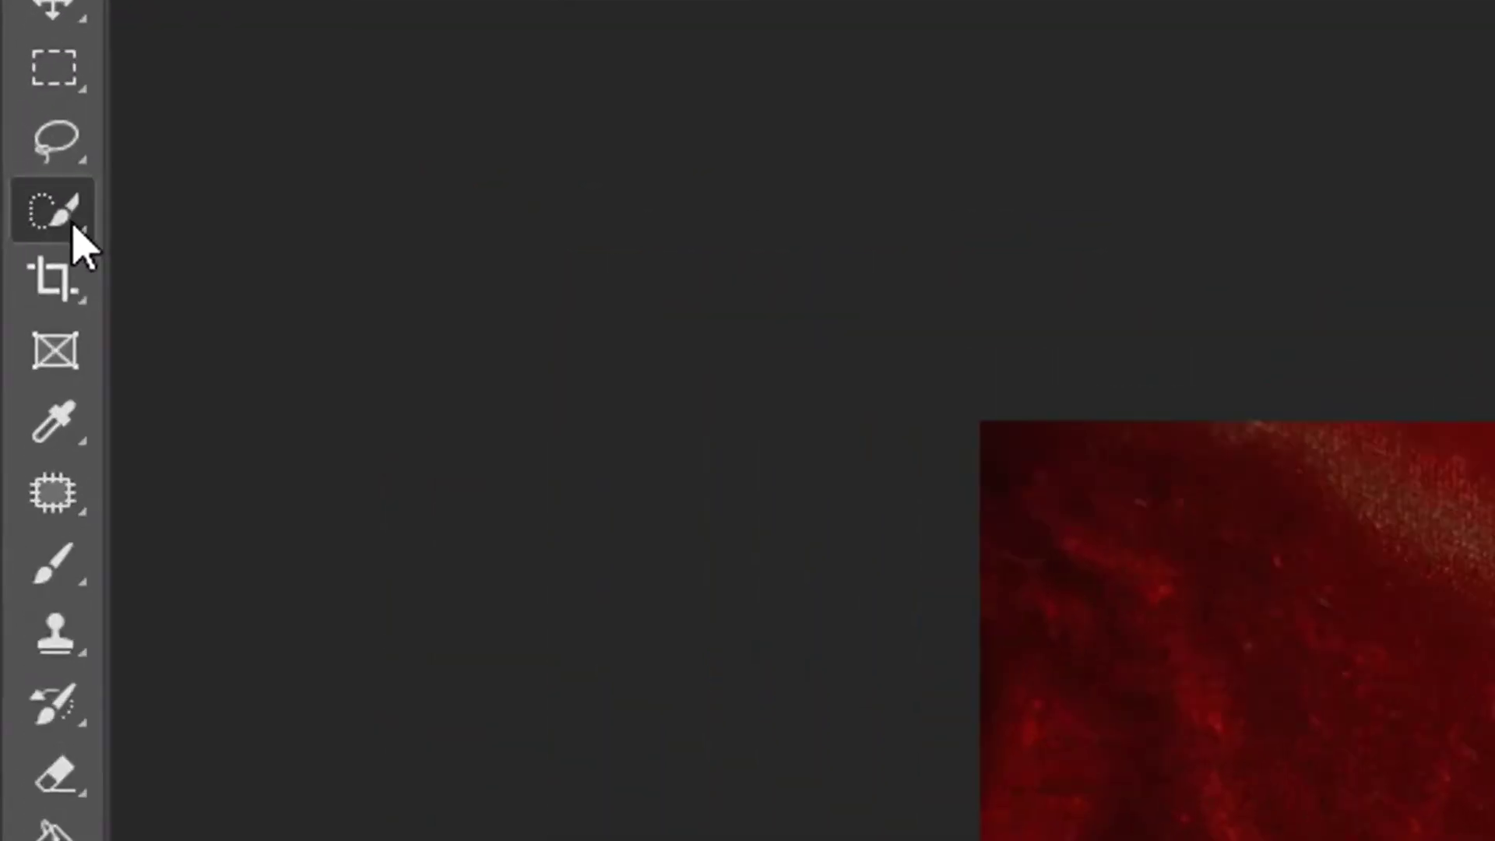
- Select the pear photo's white background with the Magic Wand and add a layer mask to 3 pear
{"action": "right_click", "coordinate": [21, 146]}
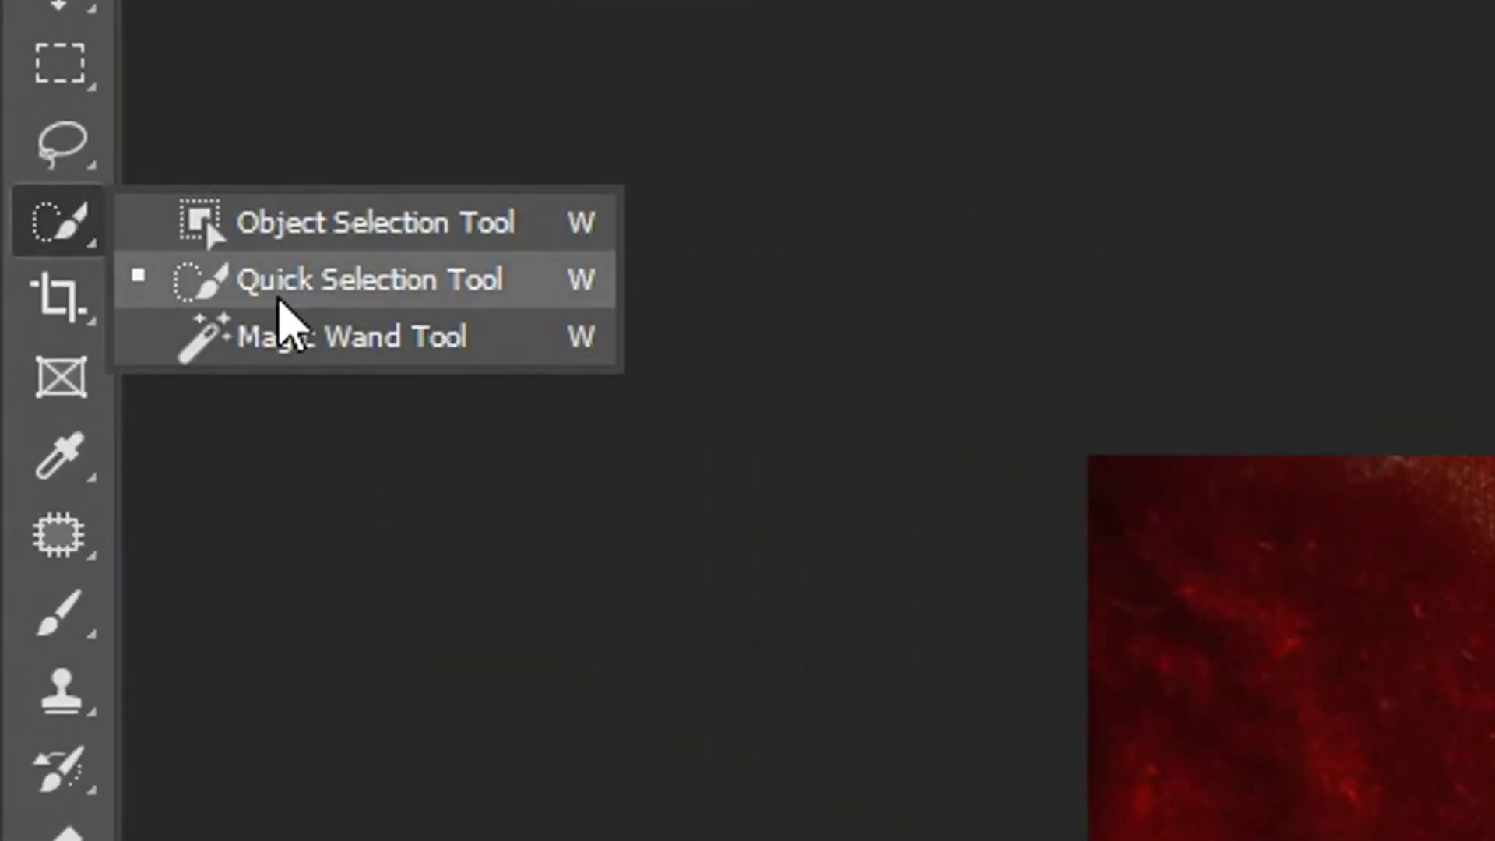
{"action": "left_click", "coordinate": [290, 343]}
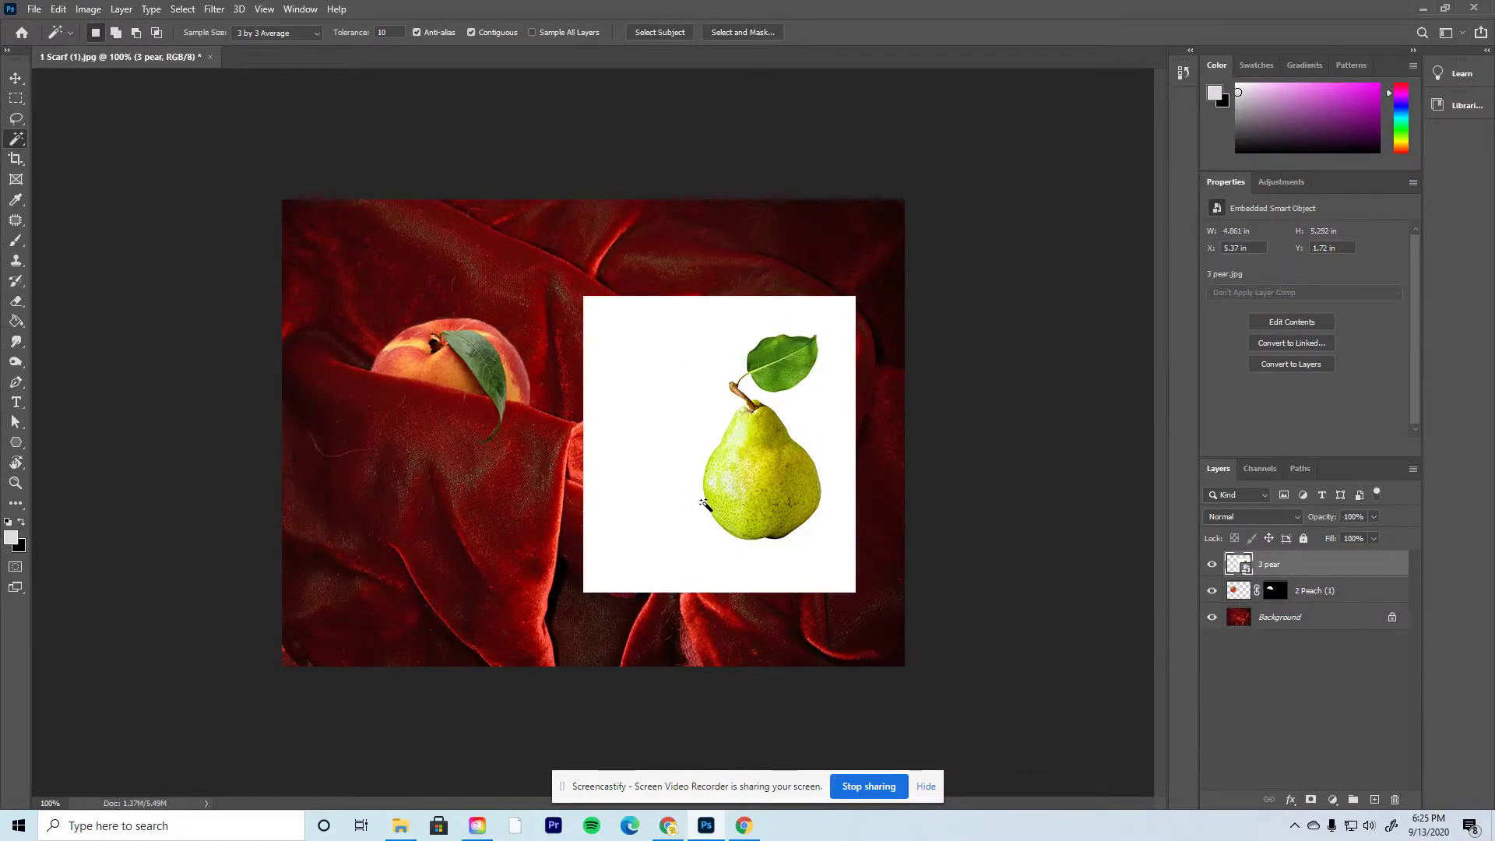
{"action": "left_click", "coordinate": [649, 382]}
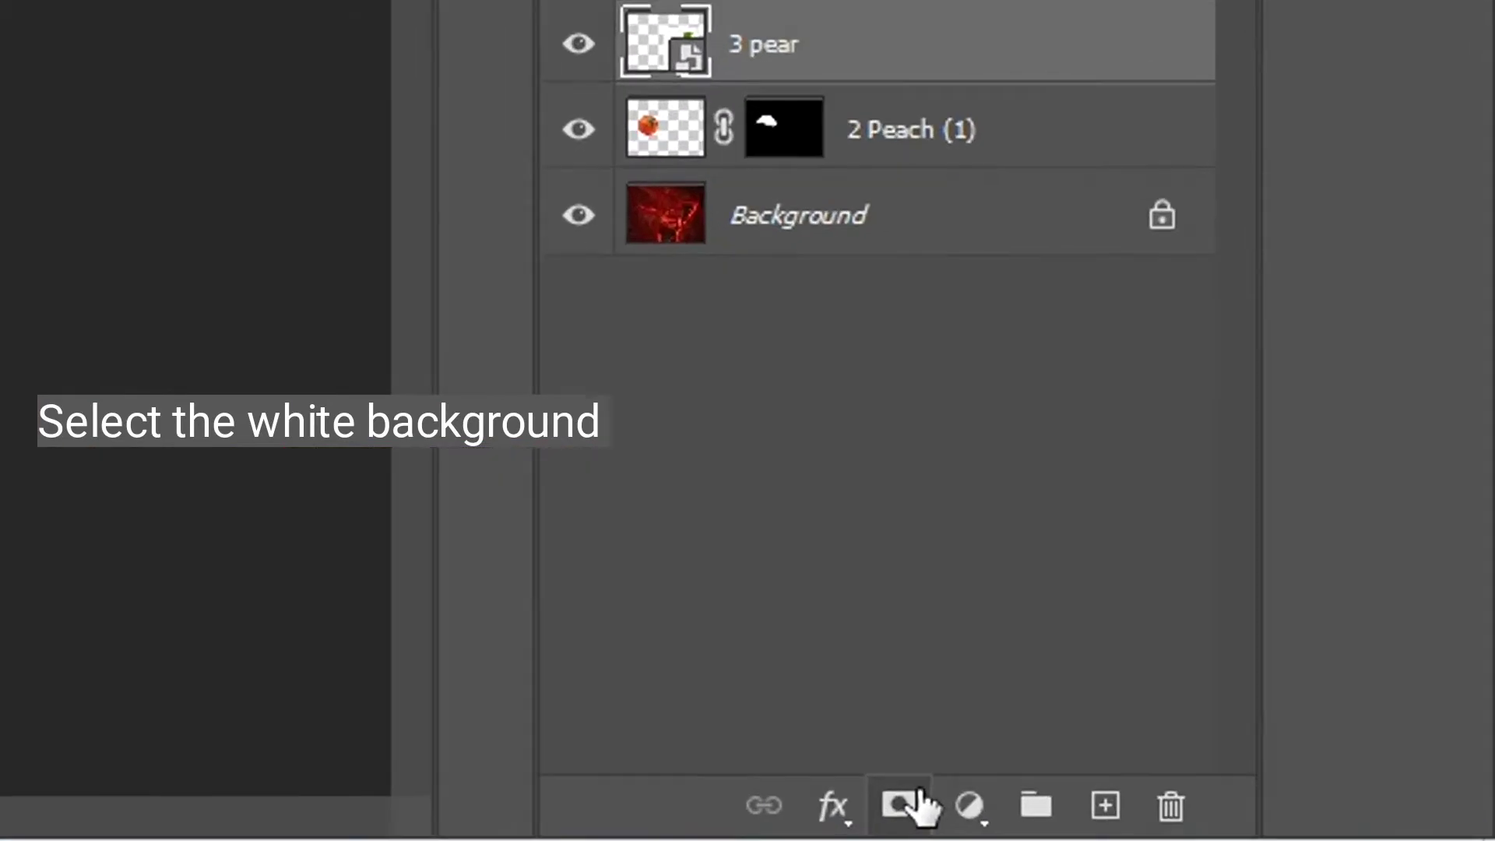
{"action": "left_click", "coordinate": [899, 805]}
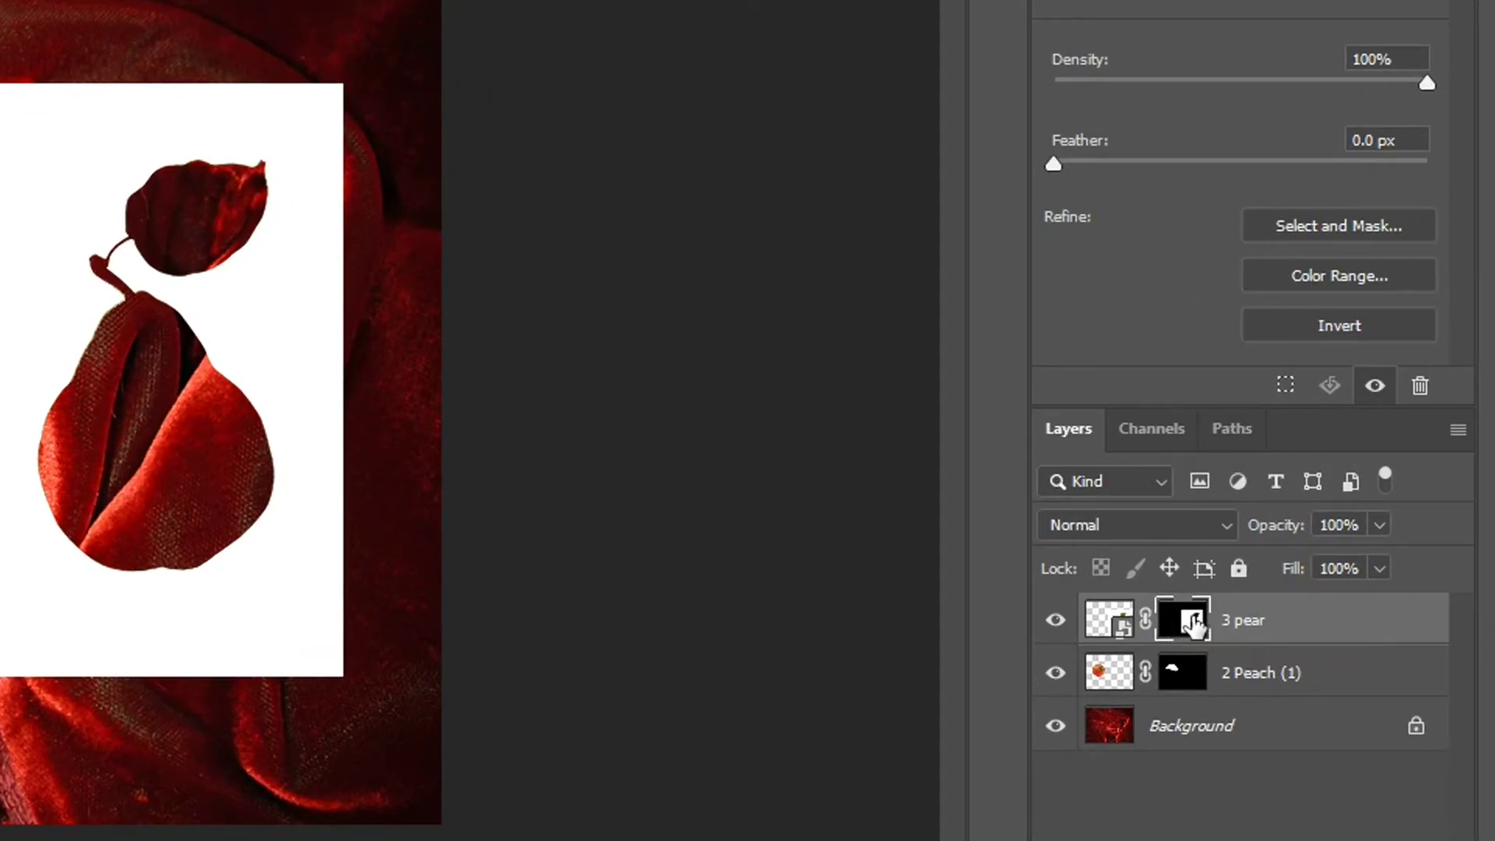
- Invert the 3 pear layer mask with Ctrl+I so the white background disappears
{"action": "key", "text": "ctrl+i"}
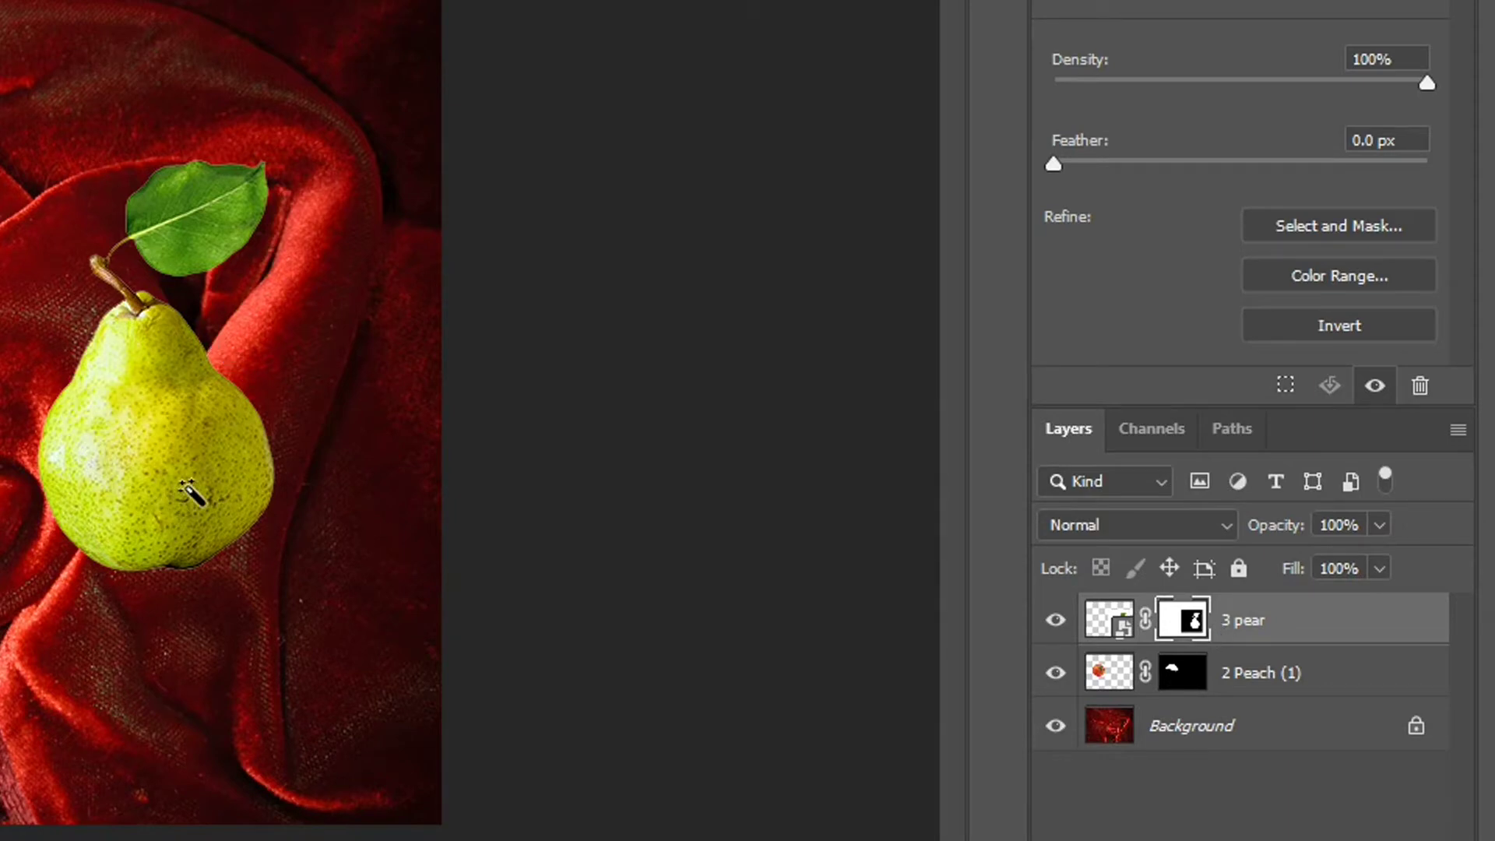
- Zoom in on the pear and lower the 3 pear layer opacity to 61%
{"action": "key", "text": "v"}
{"action": "key", "text": "ctrl+plus"}
{"action": "key", "text": "ctrl+plus"}
{"action": "key", "text": "ctrl+plus"}
{"action": "key", "text": "ctrl+plus"}
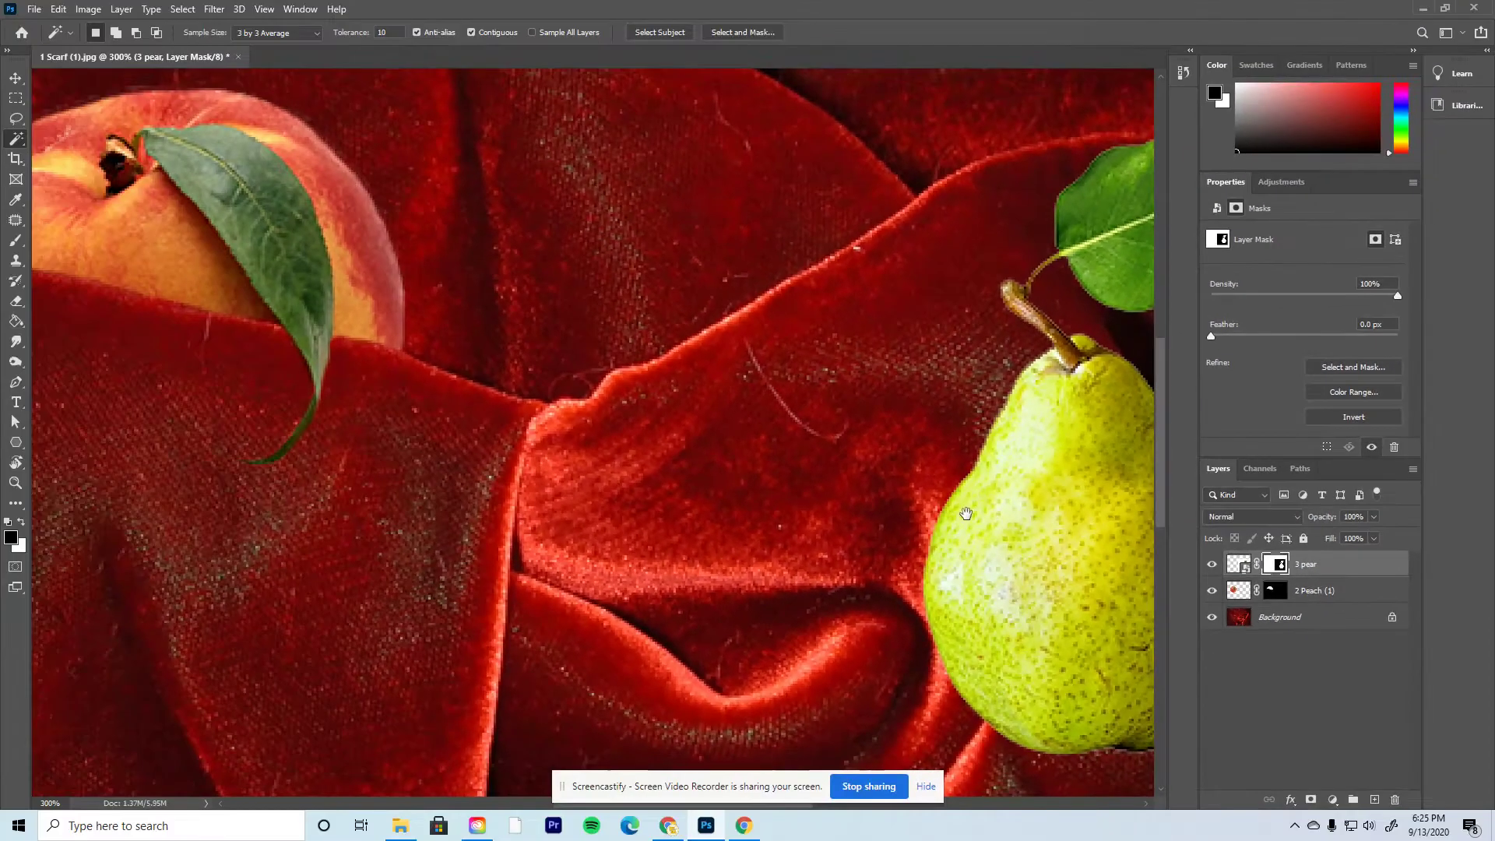
{"action": "left_click_drag", "start_coordinate": [965, 513], "coordinate": [540, 458]}
{"action": "left_click_drag", "start_coordinate": [841, 493], "coordinate": [781, 492]}
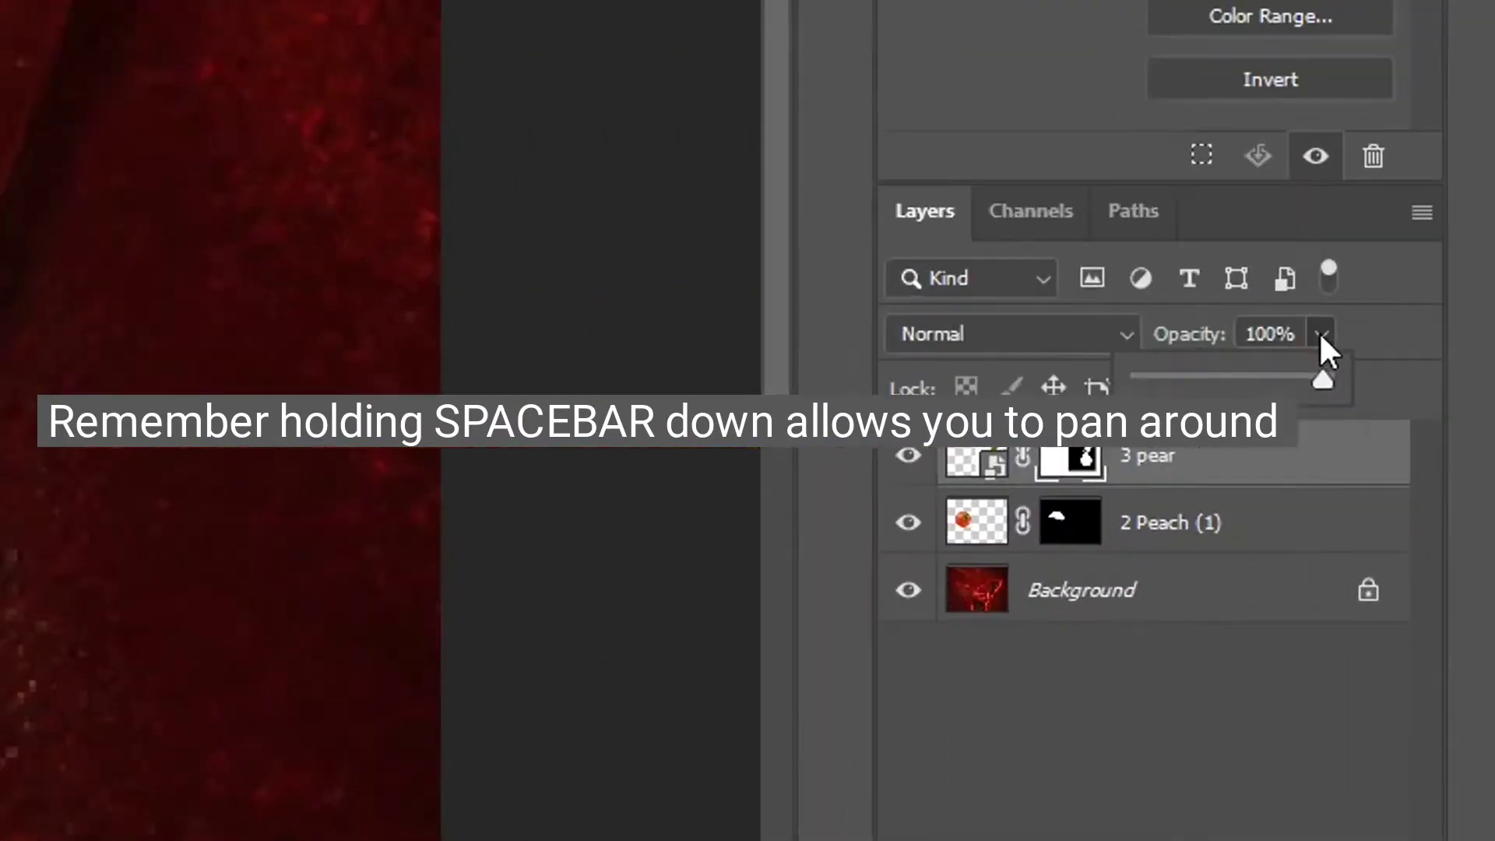
{"action": "left_click", "coordinate": [1374, 516]}
{"action": "left_click_drag", "start_coordinate": [1378, 536], "coordinate": [1347, 538]}
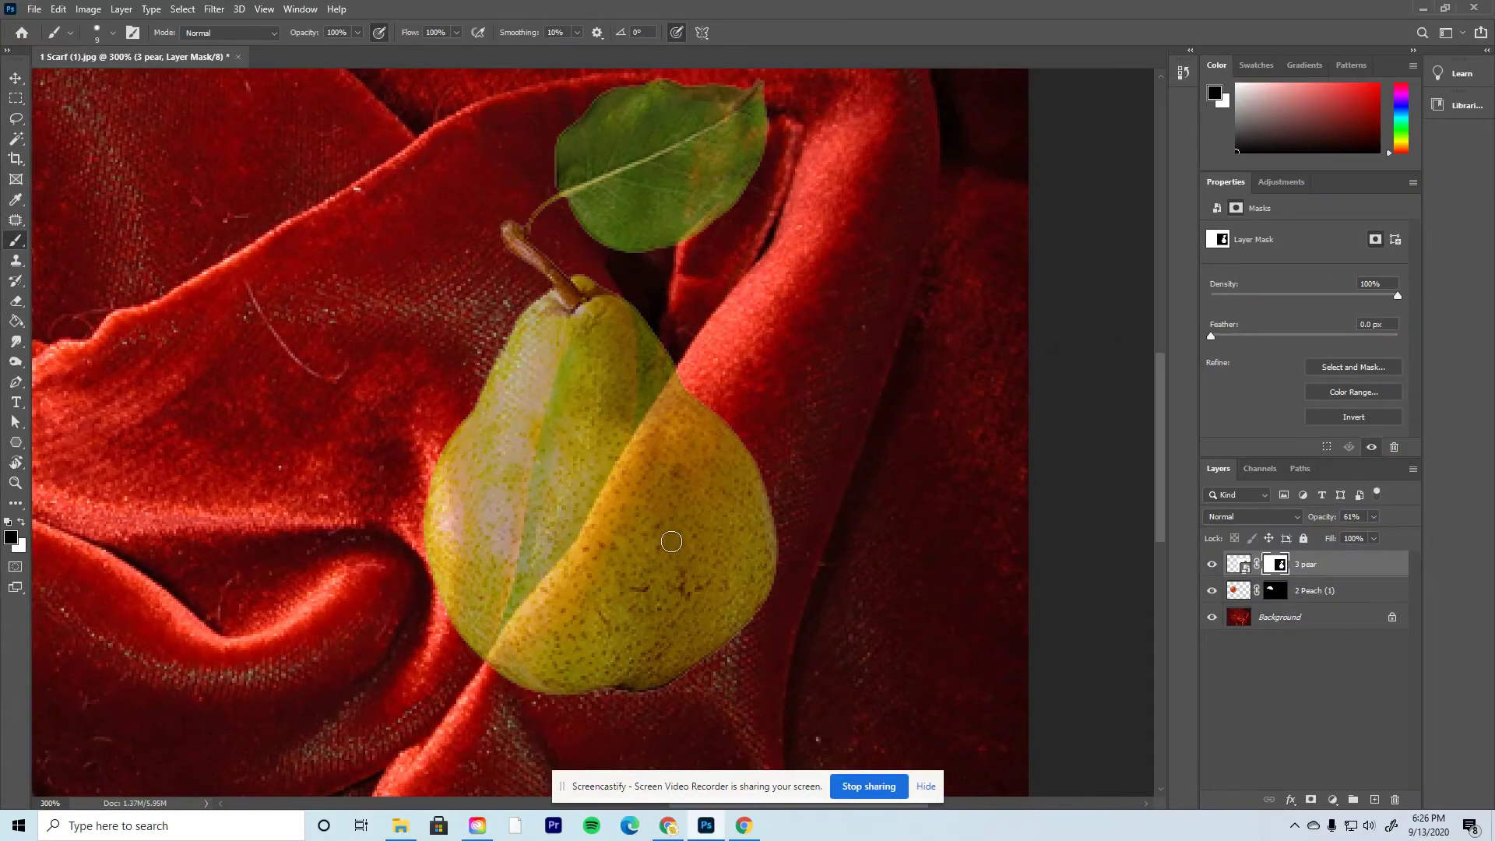
- Paint black on the pear mask with a 20 px brush to hide its right side behind the fold
{"action": "key", "text": "bracketright"}
{"action": "key", "text": "bracketright"}
{"action": "key", "text": "bracketright"}
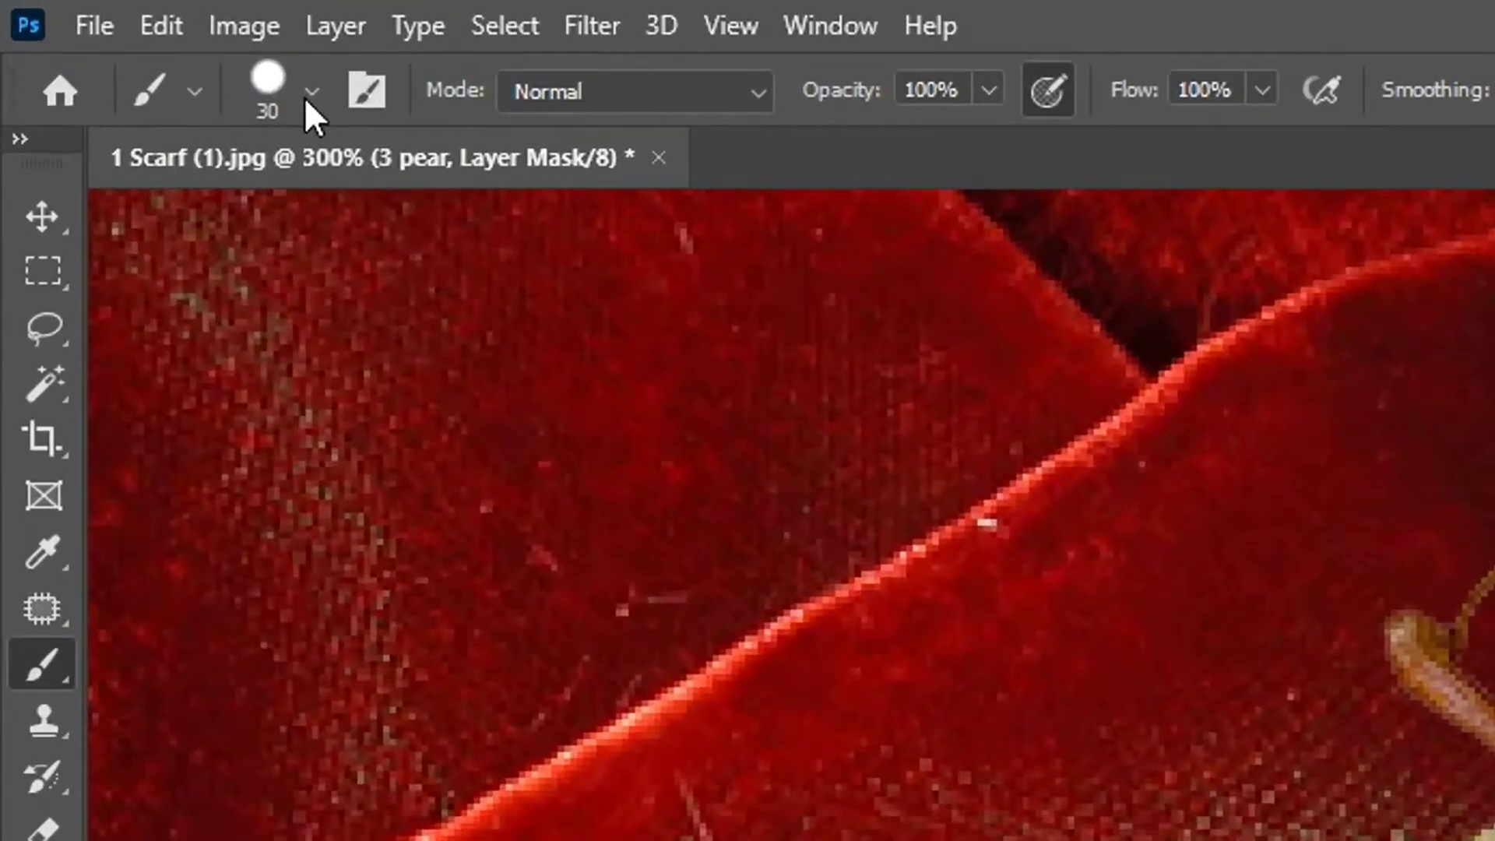
{"action": "left_click", "coordinate": [113, 33]}
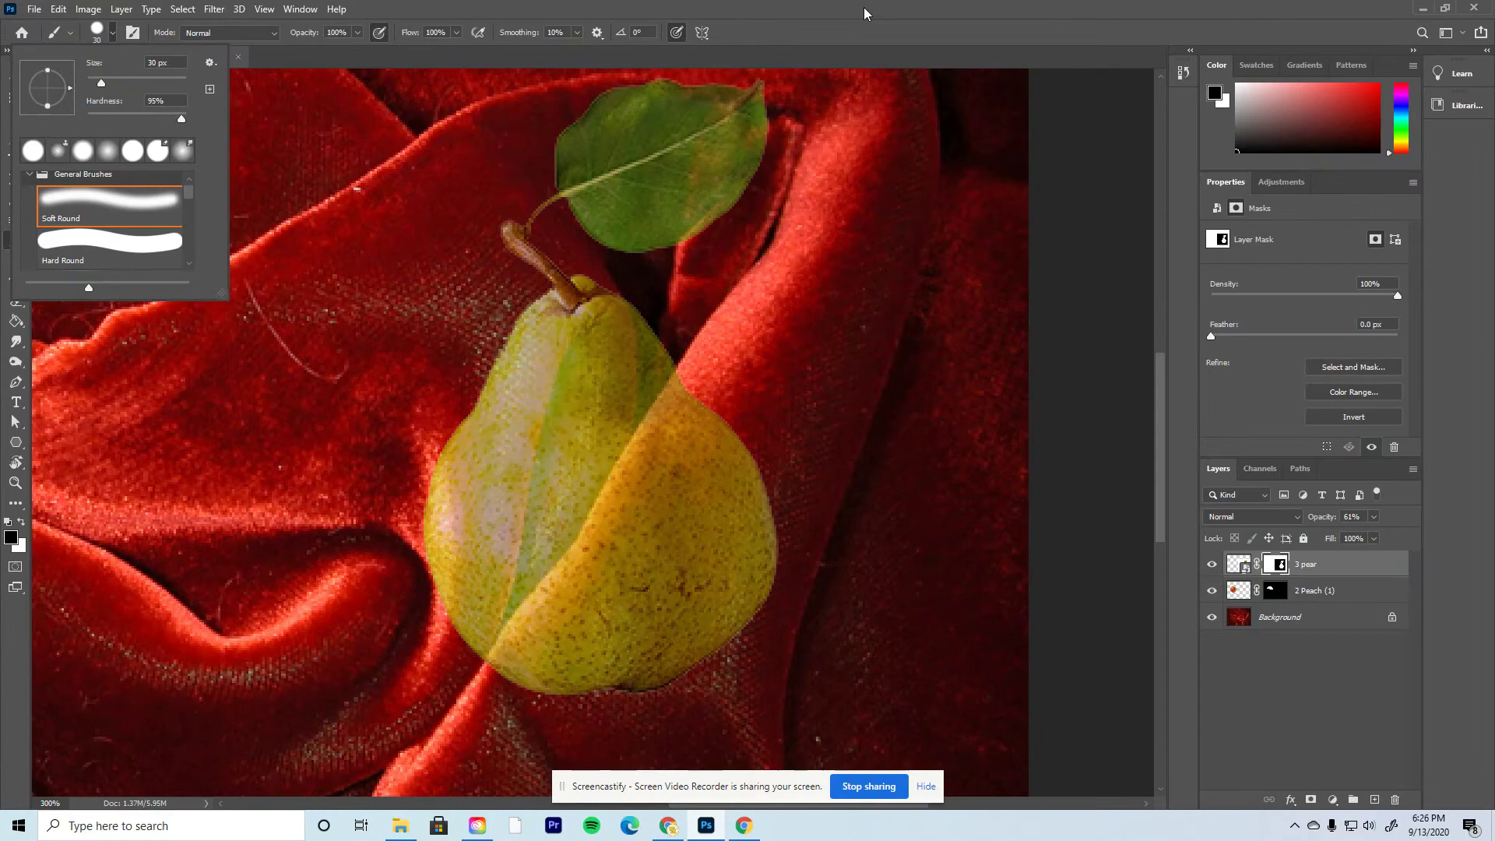
{"action": "left_click", "coordinate": [809, 82]}
{"action": "mouse_move", "coordinate": [710, 418]}
{"action": "left_mouse_down"}
{"action": "mouse_move", "coordinate": [714, 502]}
{"action": "mouse_move", "coordinate": [671, 616]}
{"action": "mouse_move", "coordinate": [713, 557]}
{"action": "mouse_move", "coordinate": [729, 486]}
{"action": "mouse_move", "coordinate": [705, 640]}
{"action": "mouse_move", "coordinate": [764, 481]}
{"action": "mouse_move", "coordinate": [744, 627]}
{"action": "mouse_move", "coordinate": [533, 677]}
{"action": "mouse_move", "coordinate": [612, 613]}
{"action": "mouse_move", "coordinate": [577, 691]}
{"action": "mouse_move", "coordinate": [662, 643]}
{"action": "mouse_move", "coordinate": [626, 673]}
{"action": "mouse_move", "coordinate": [626, 584]}
{"action": "mouse_move", "coordinate": [700, 400]}
{"action": "left_mouse_up"}
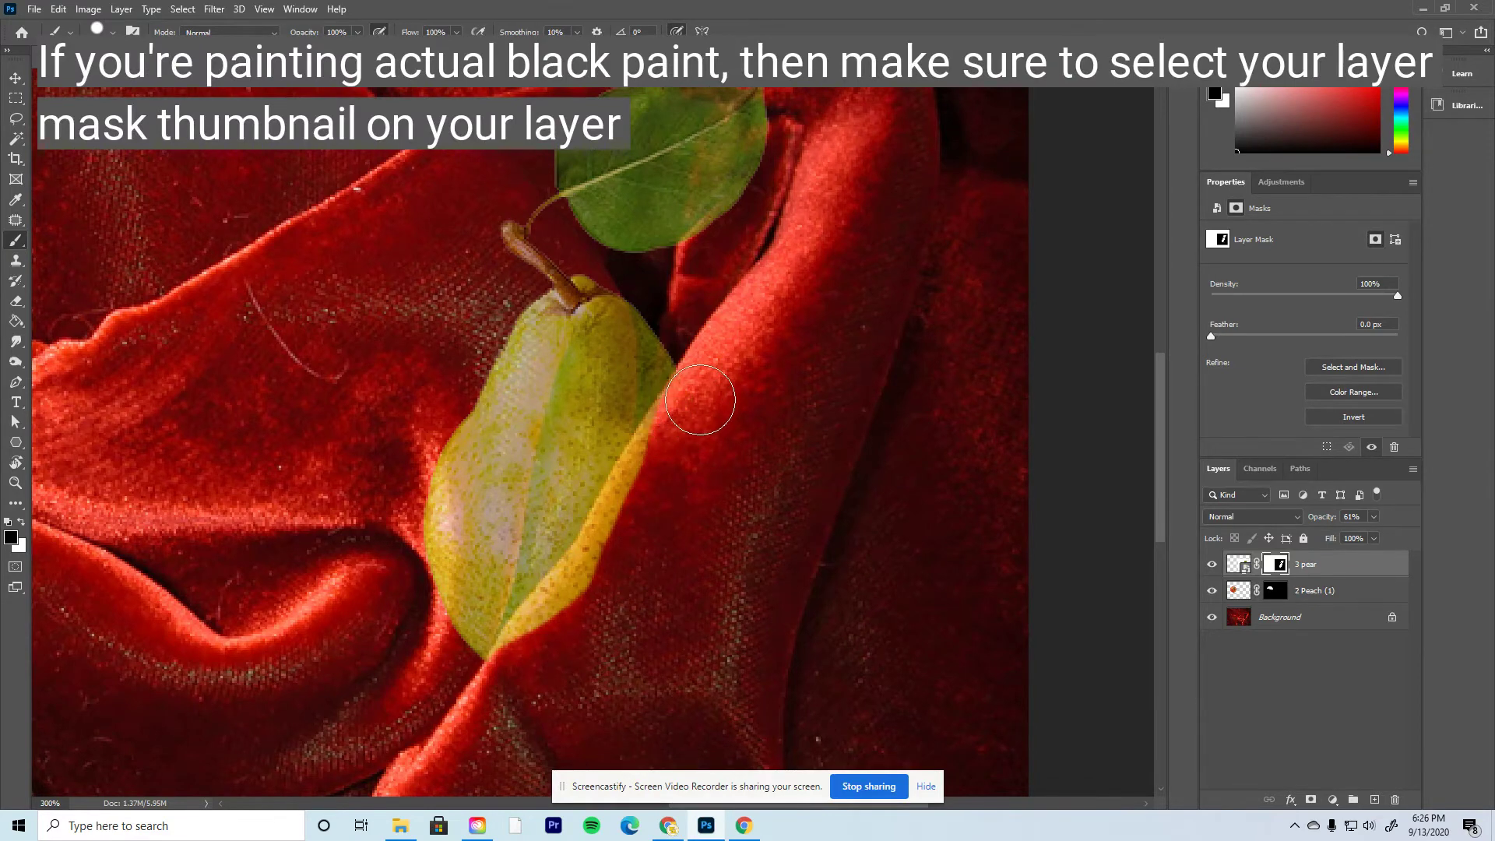
- Zoom in and, with a smaller brush, mask the pear's yellow rim along the fold down to its base
{"action": "scroll", "coordinate": [700, 401], "scroll_direction": "up", "scroll_amount": 2}
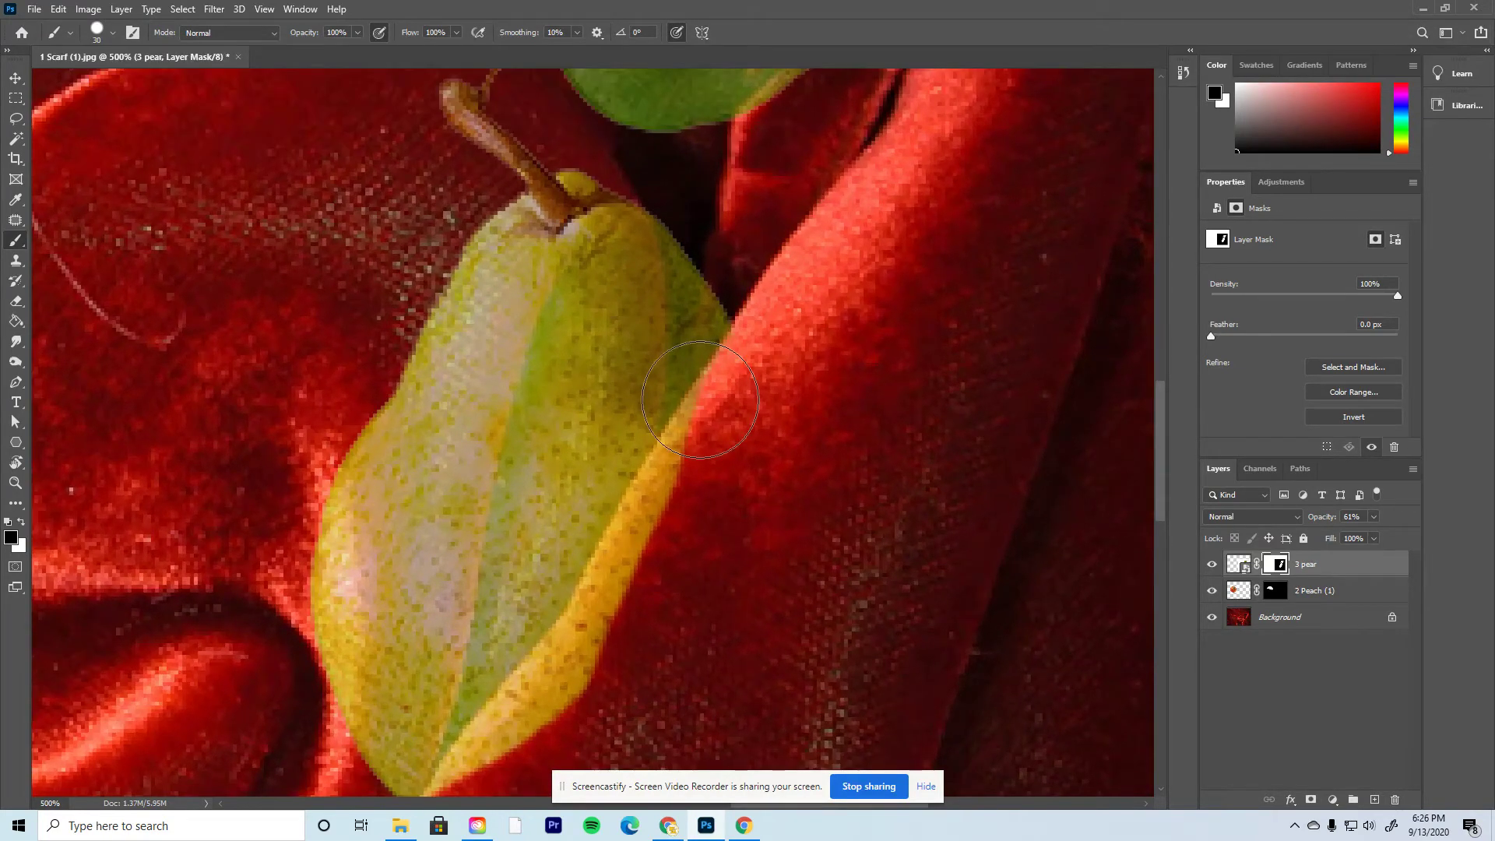
{"action": "key", "text": "bracketleft"}
{"action": "key", "text": "bracketleft"}
{"action": "key", "text": "bracketleft"}
{"action": "key", "text": "bracketleft"}
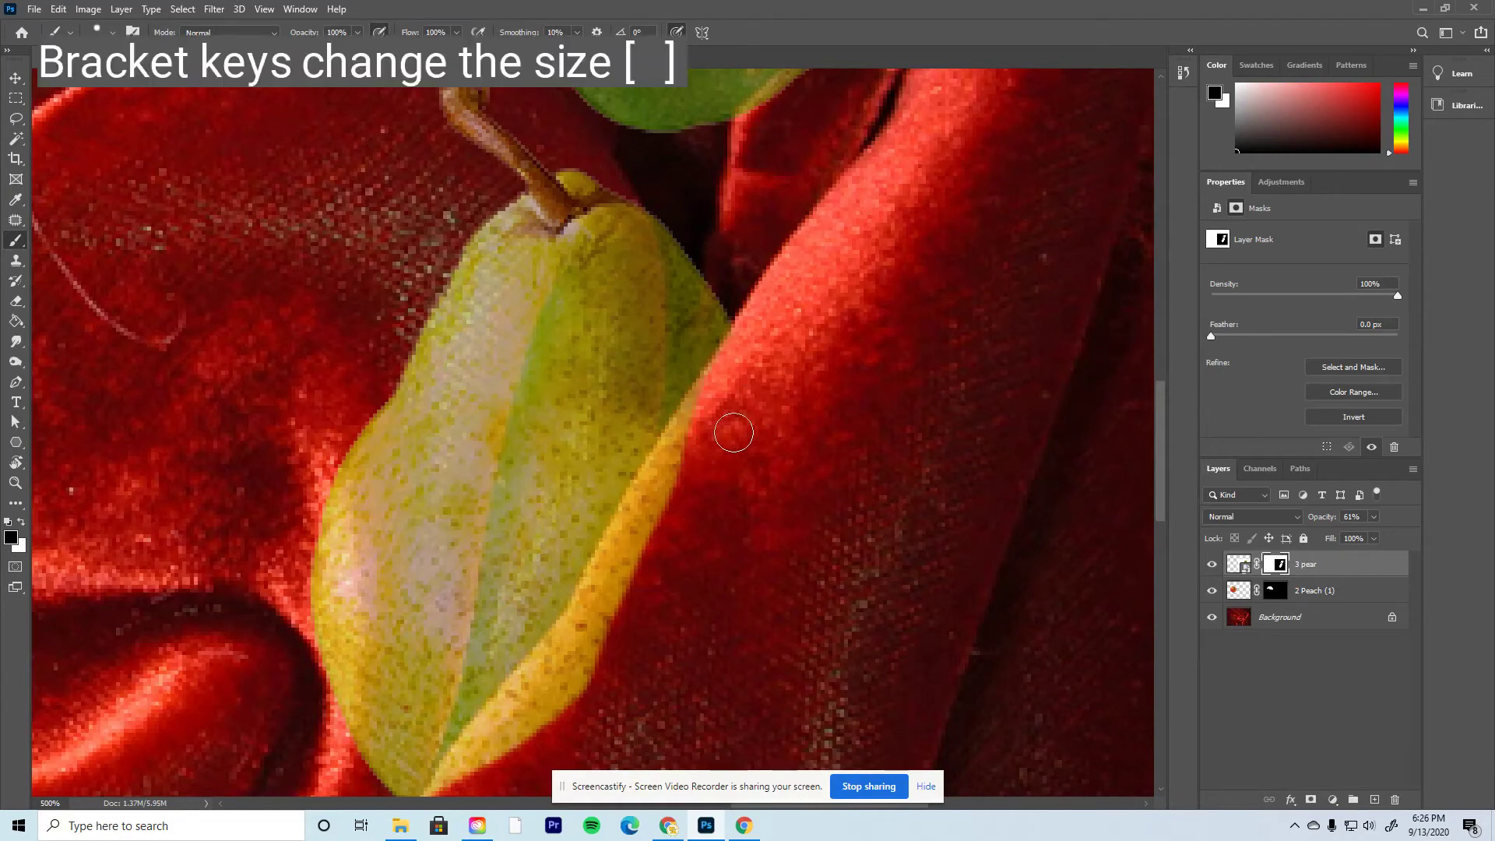
{"action": "key", "text": "bracketleft"}
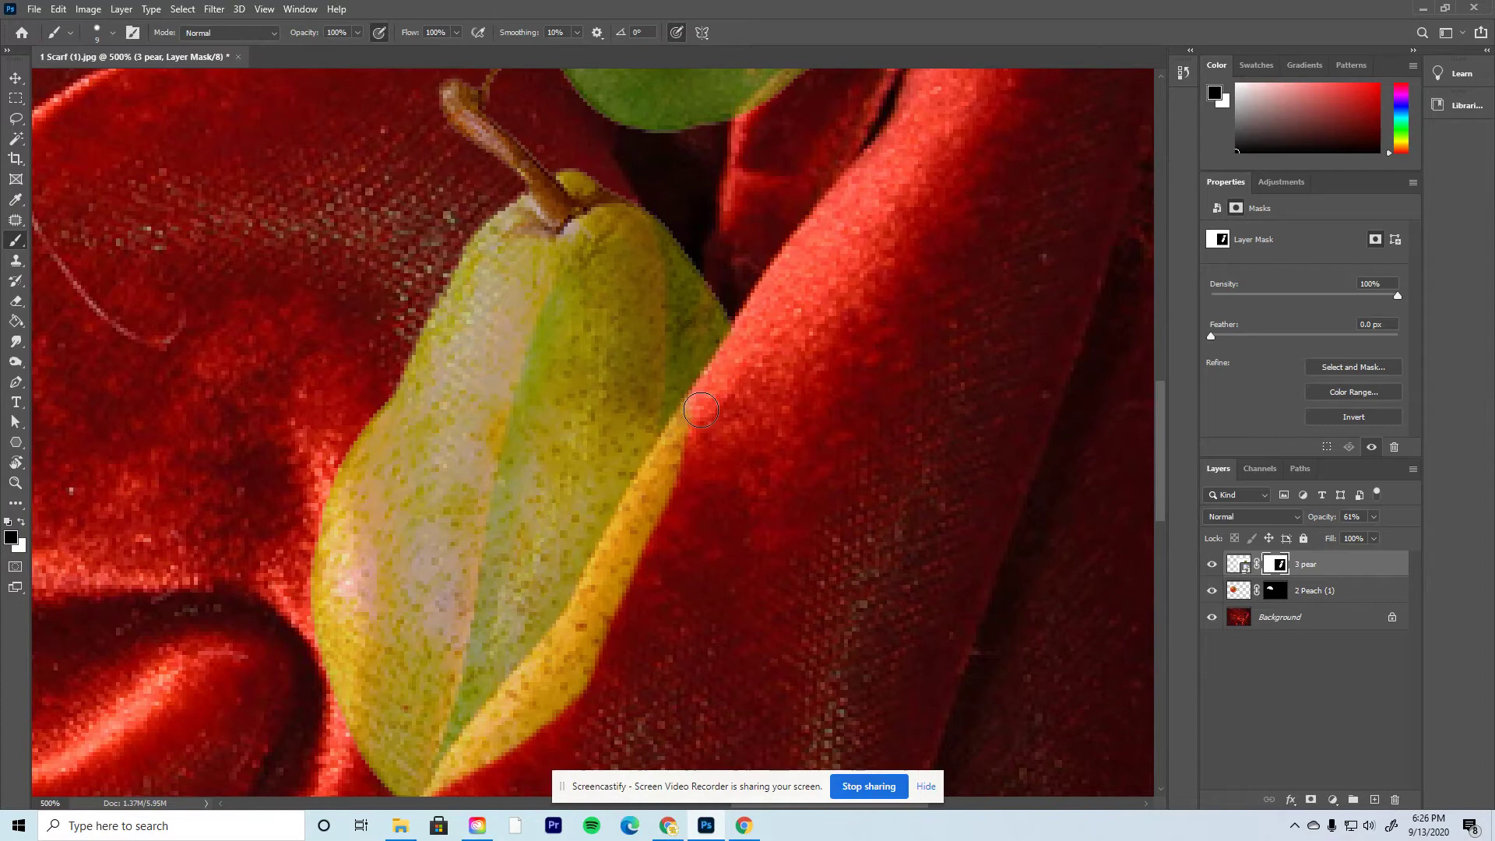
{"action": "mouse_move", "coordinate": [700, 410]}
{"action": "left_mouse_down"}
{"action": "mouse_move", "coordinate": [627, 529]}
{"action": "mouse_move", "coordinate": [596, 619]}
{"action": "left_mouse_up"}
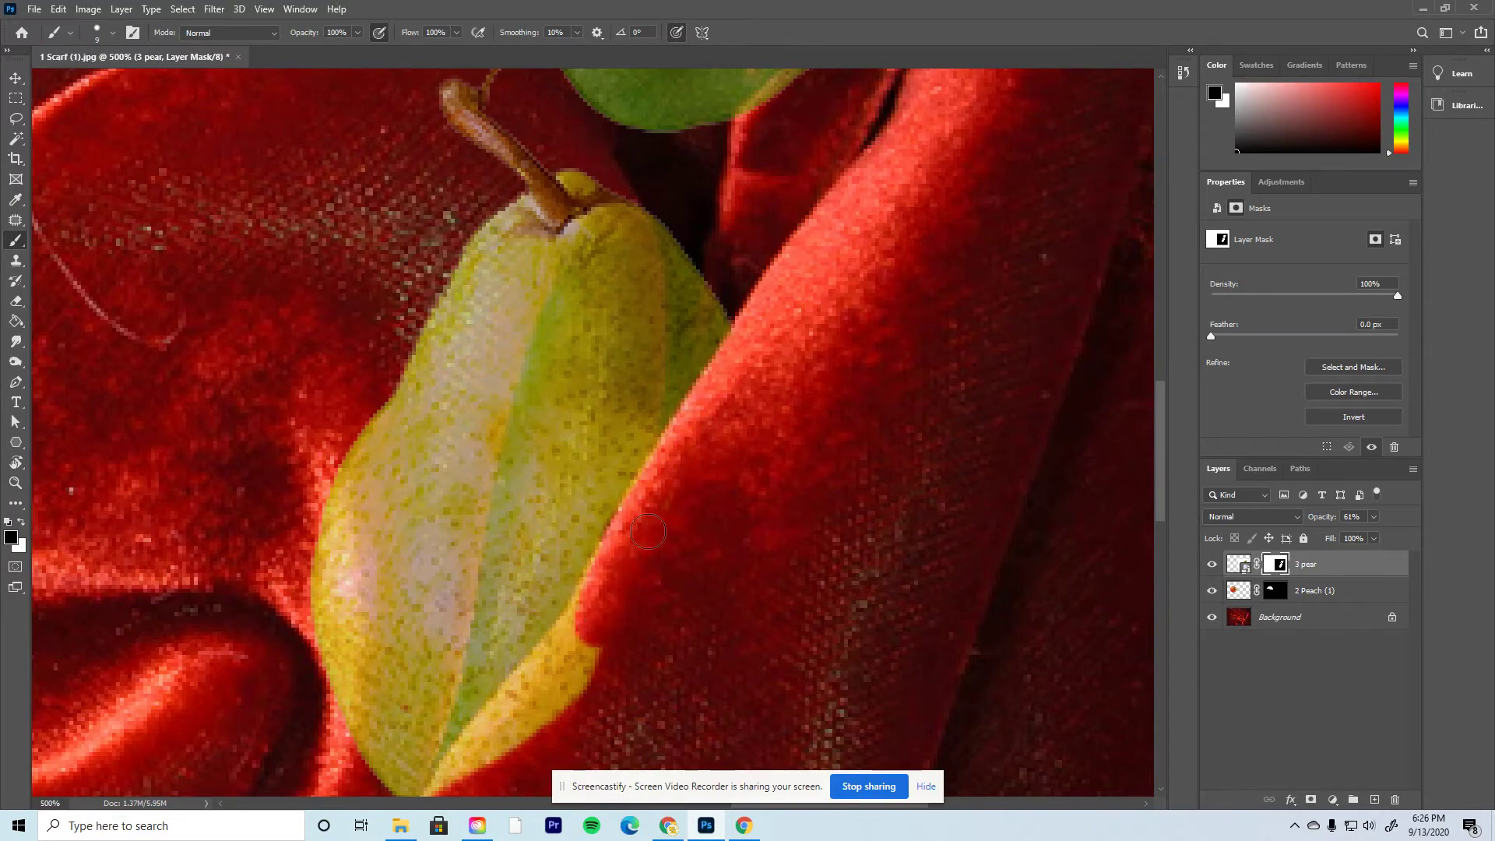
{"action": "mouse_move", "coordinate": [605, 569]}
{"action": "left_mouse_down"}
{"action": "mouse_move", "coordinate": [573, 639]}
{"action": "mouse_move", "coordinate": [502, 701]}
{"action": "mouse_move", "coordinate": [492, 733]}
{"action": "mouse_move", "coordinate": [613, 631]}
{"action": "mouse_move", "coordinate": [562, 700]}
{"action": "mouse_move", "coordinate": [542, 715]}
{"action": "mouse_move", "coordinate": [676, 538]}
{"action": "mouse_move", "coordinate": [565, 641]}
{"action": "mouse_move", "coordinate": [624, 553]}
{"action": "left_mouse_up"}
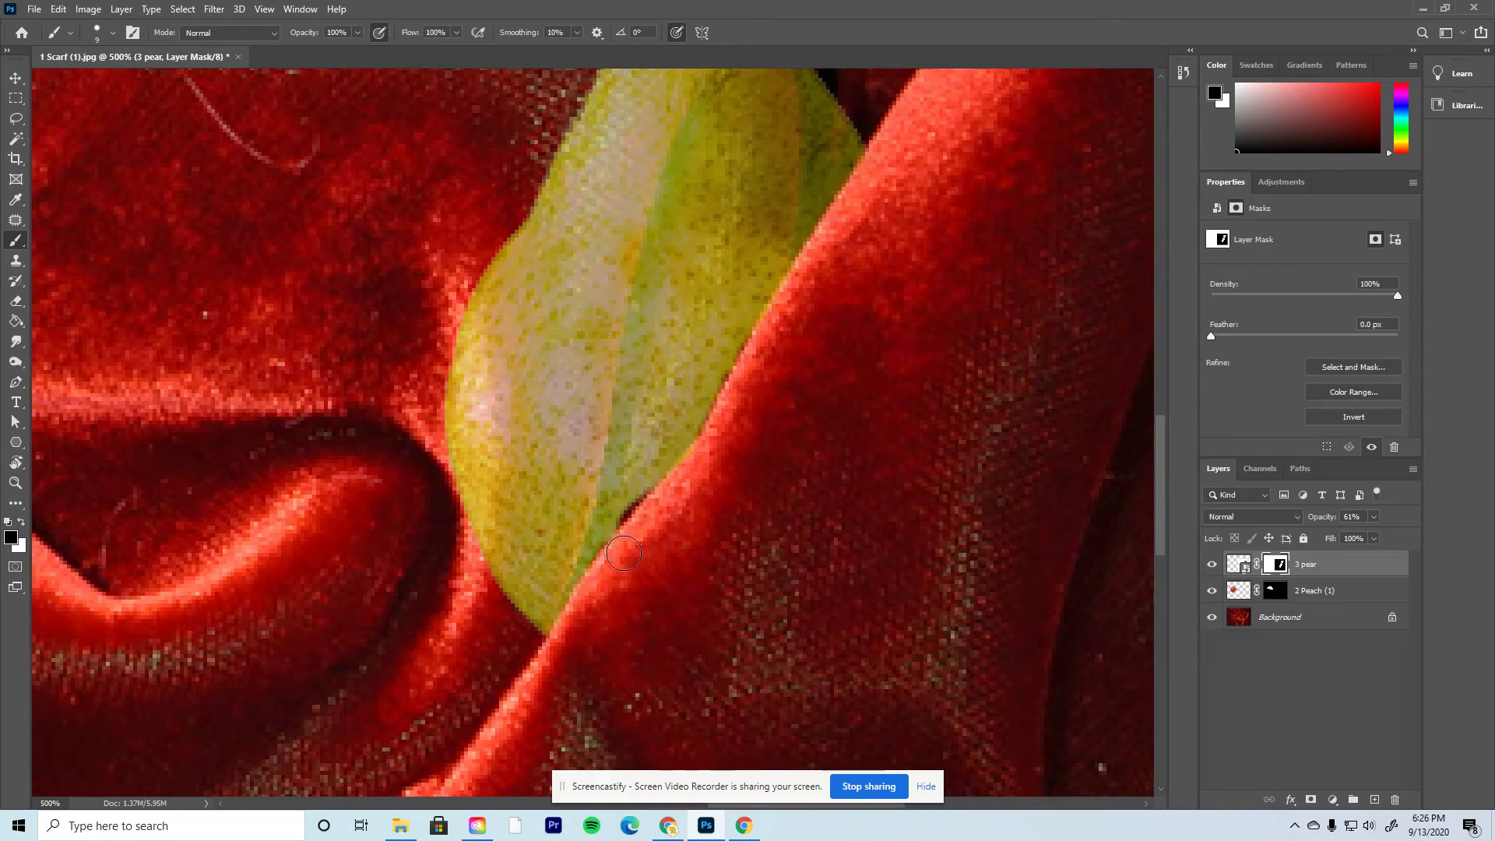
- Switch the brush colour to white for touch-ups and zoom out to view the whole composite
{"action": "key", "text": "x"}
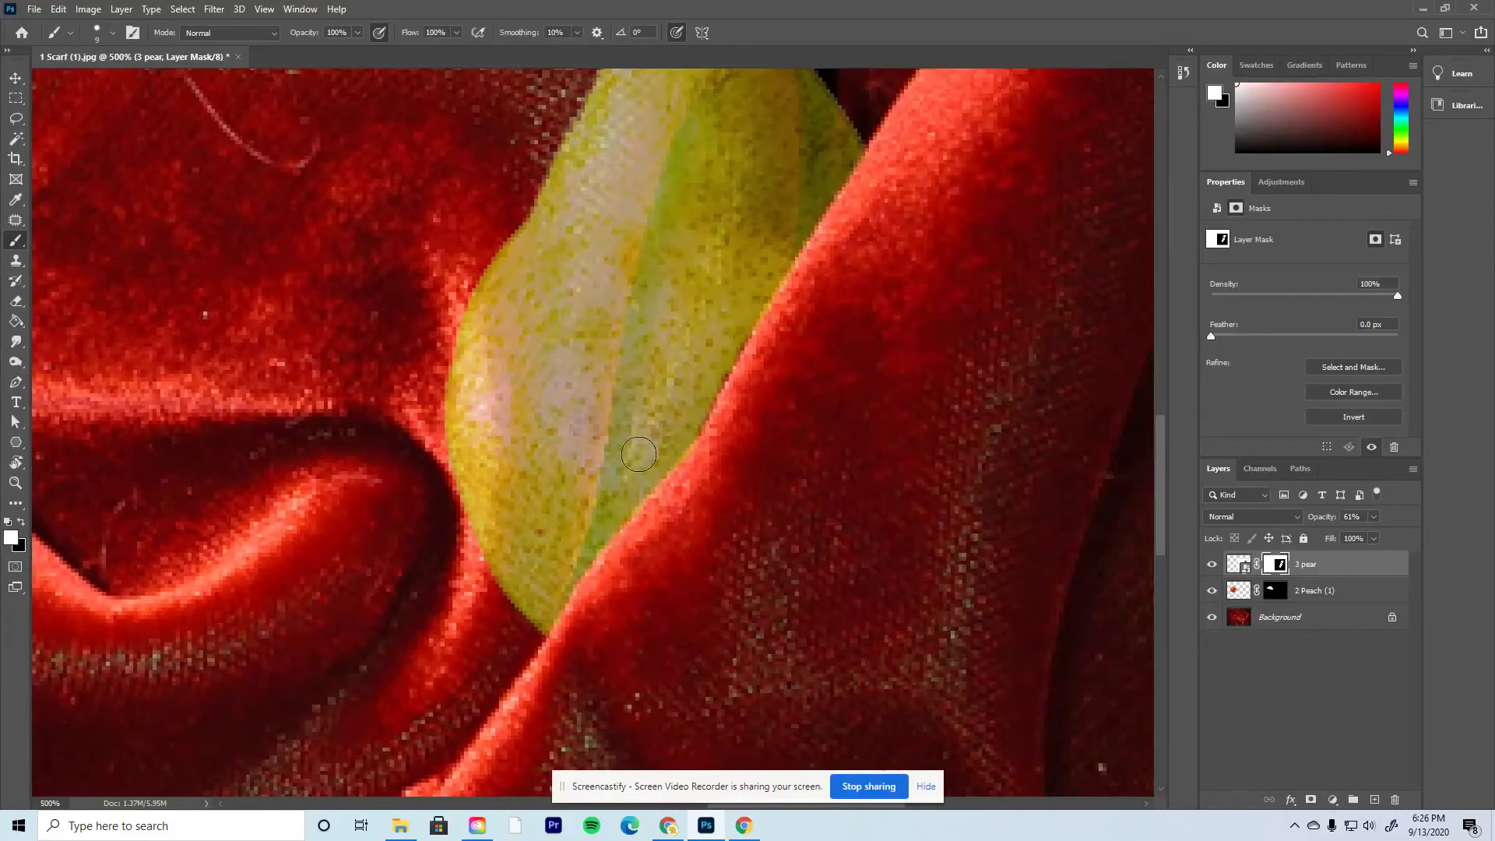
{"action": "key", "text": "h"}
{"action": "mouse_move", "coordinate": [639, 454]}
{"action": "left_mouse_down"}
{"action": "mouse_move", "coordinate": [630, 477]}
{"action": "mouse_move", "coordinate": [654, 580]}
{"action": "left_mouse_up"}
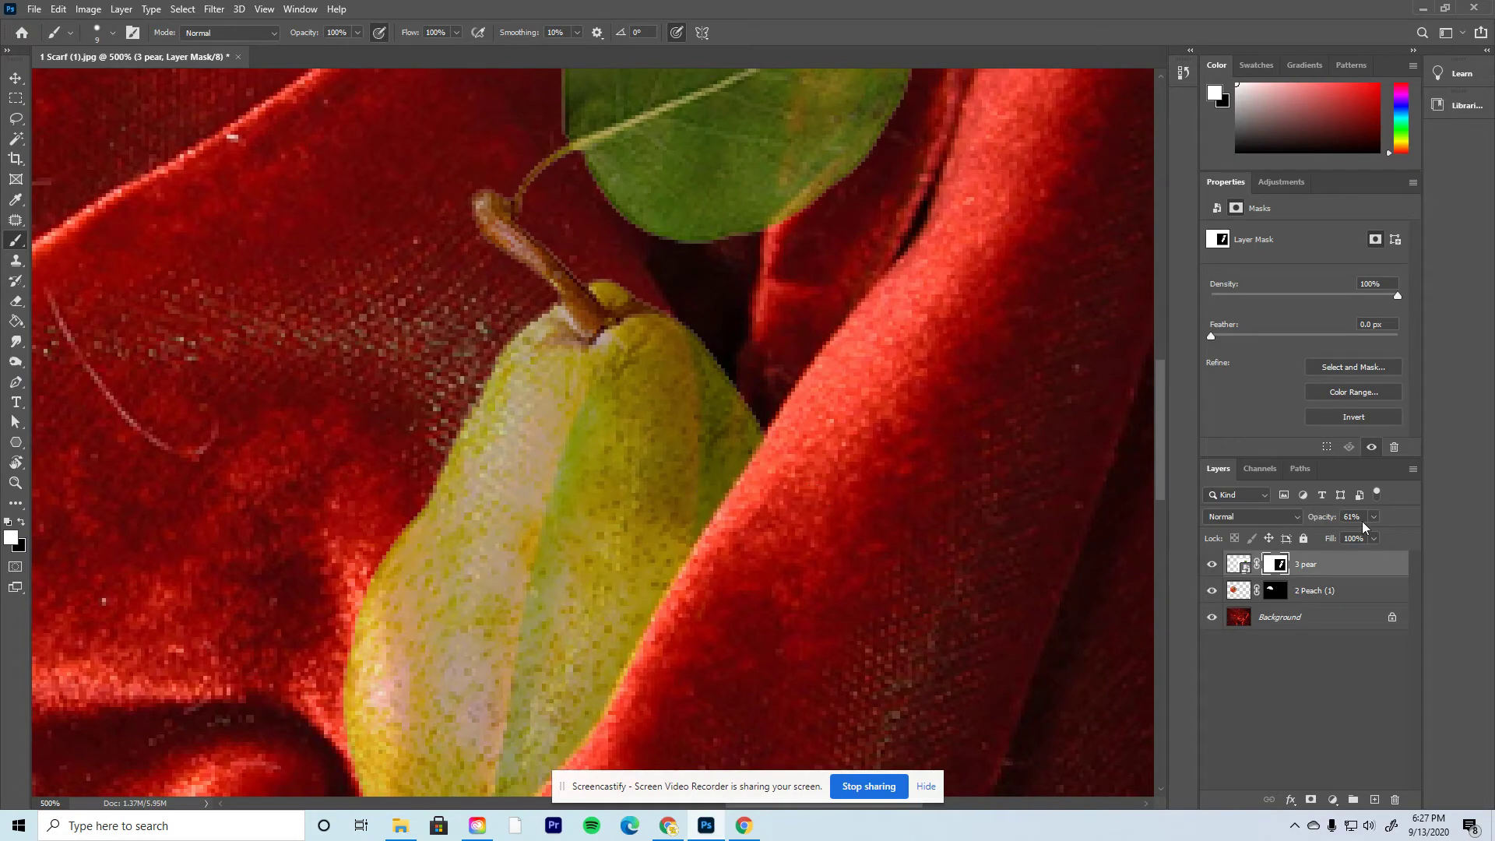
{"action": "key", "text": "ctrl+minus"}
{"action": "key", "text": "ctrl+minus"}
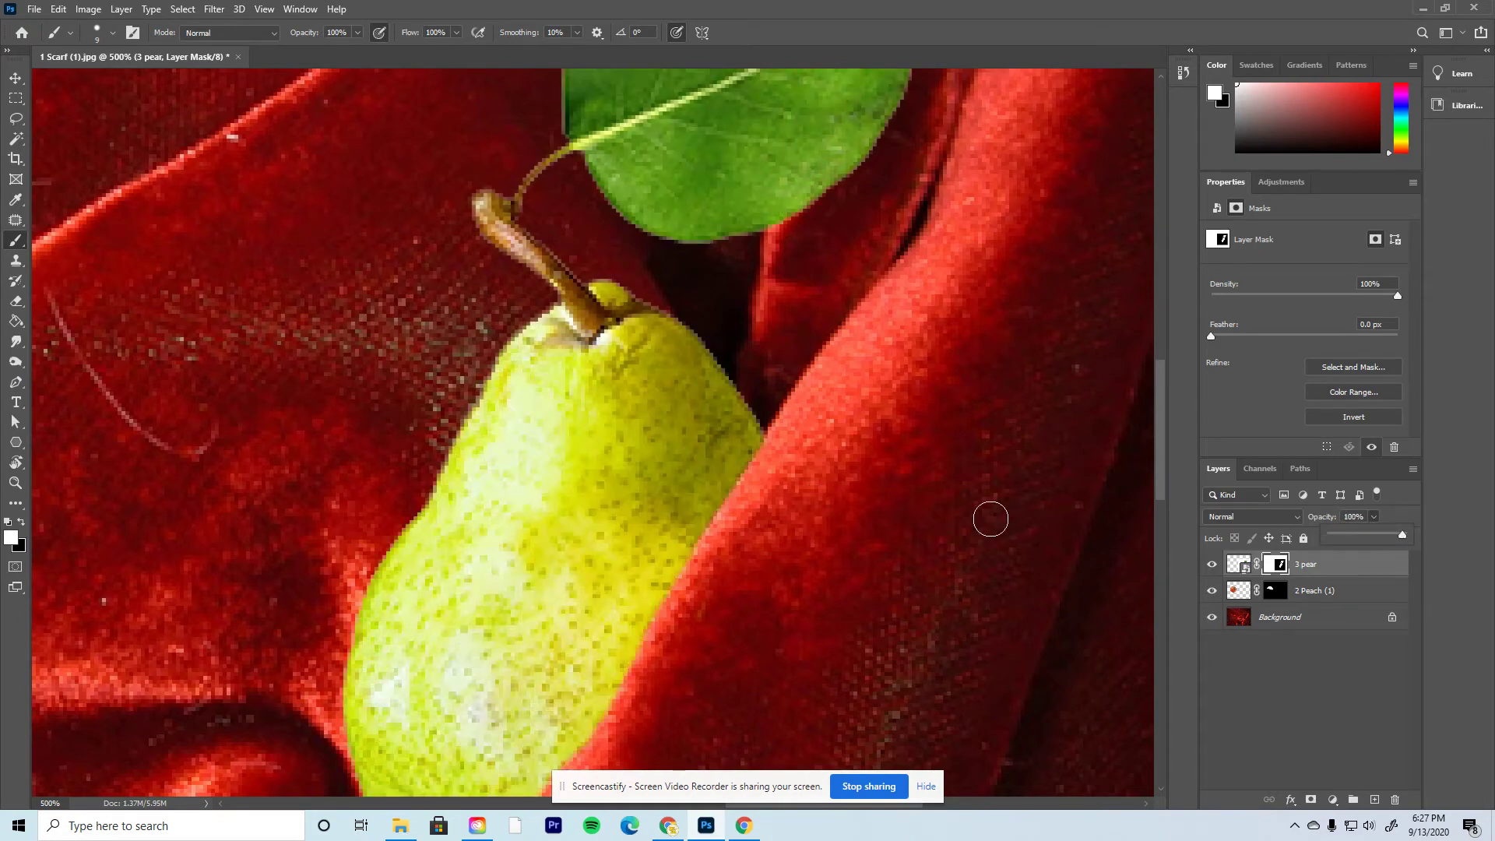
{"action": "key", "text": "ctrl+minus"}
{"action": "key", "text": "ctrl+minus"}
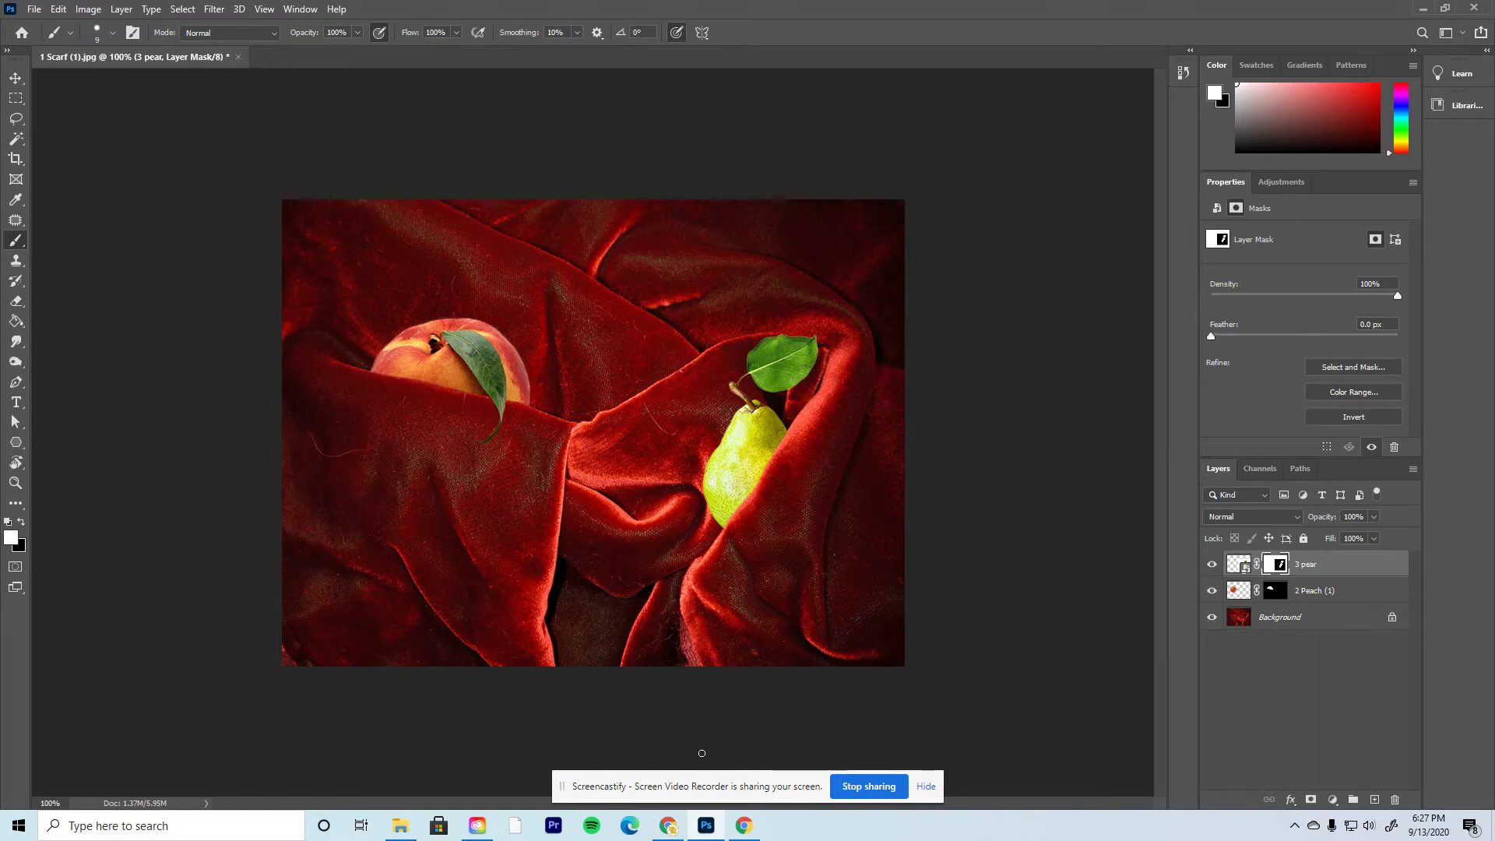
- Search Google for 'frog' in a new Chrome tab
{"action": "mouse_move", "coordinate": [672, 831]}
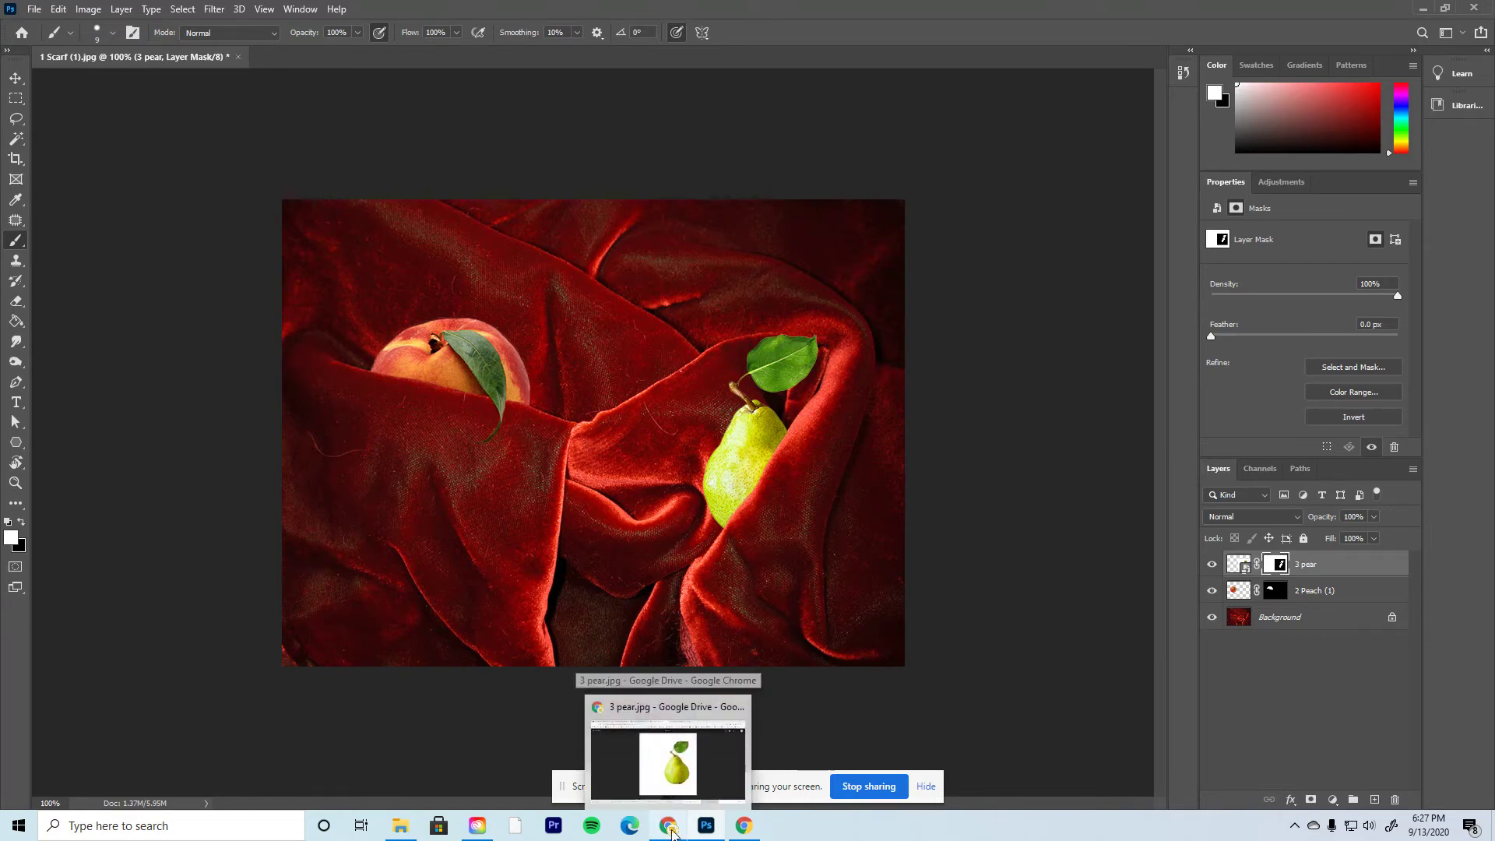
{"action": "left_click", "coordinate": [673, 830]}
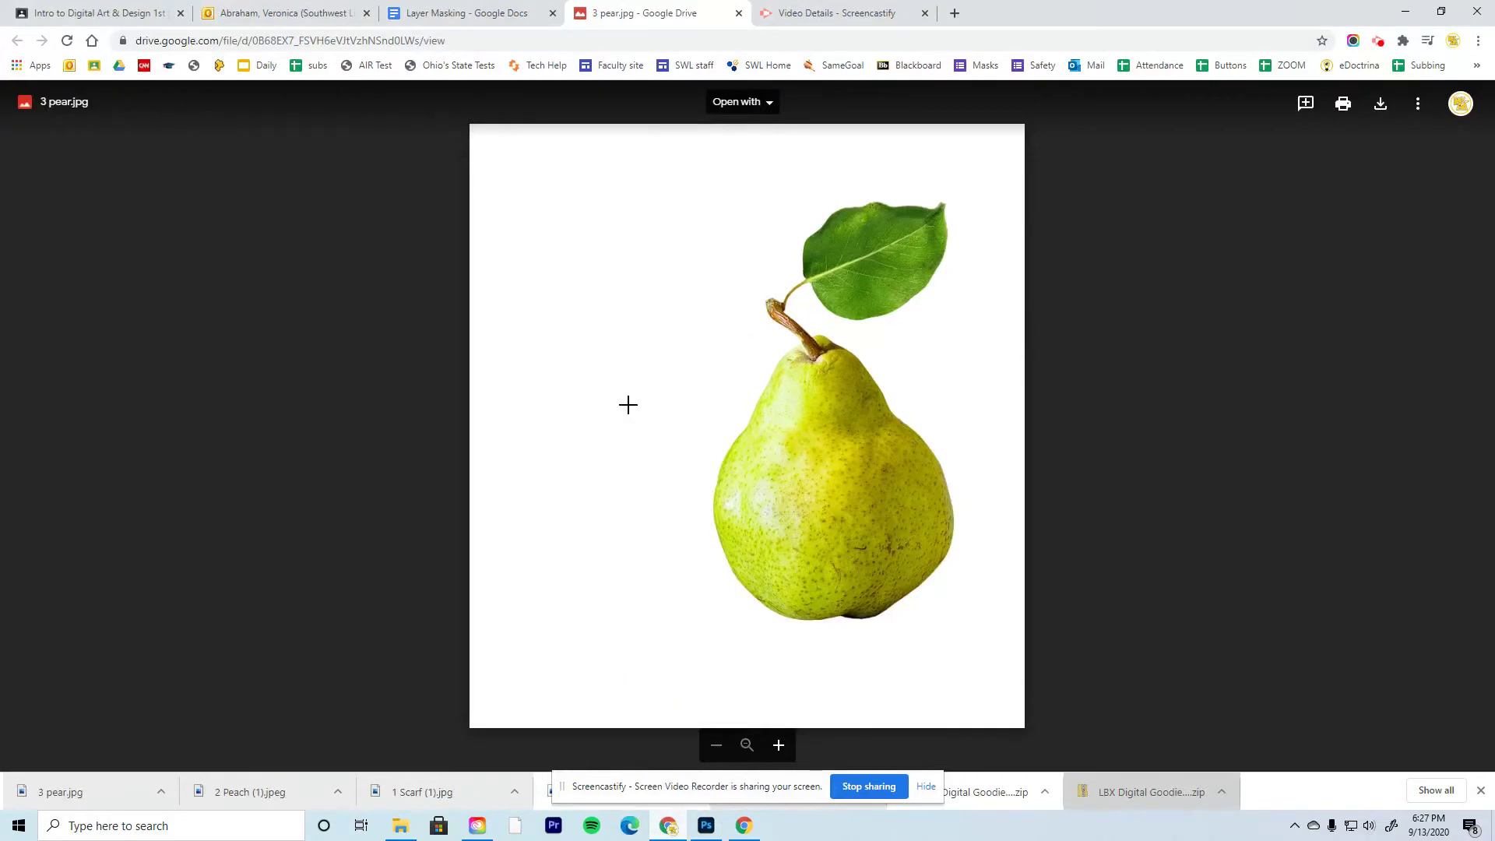
{"action": "left_click", "coordinate": [955, 14]}
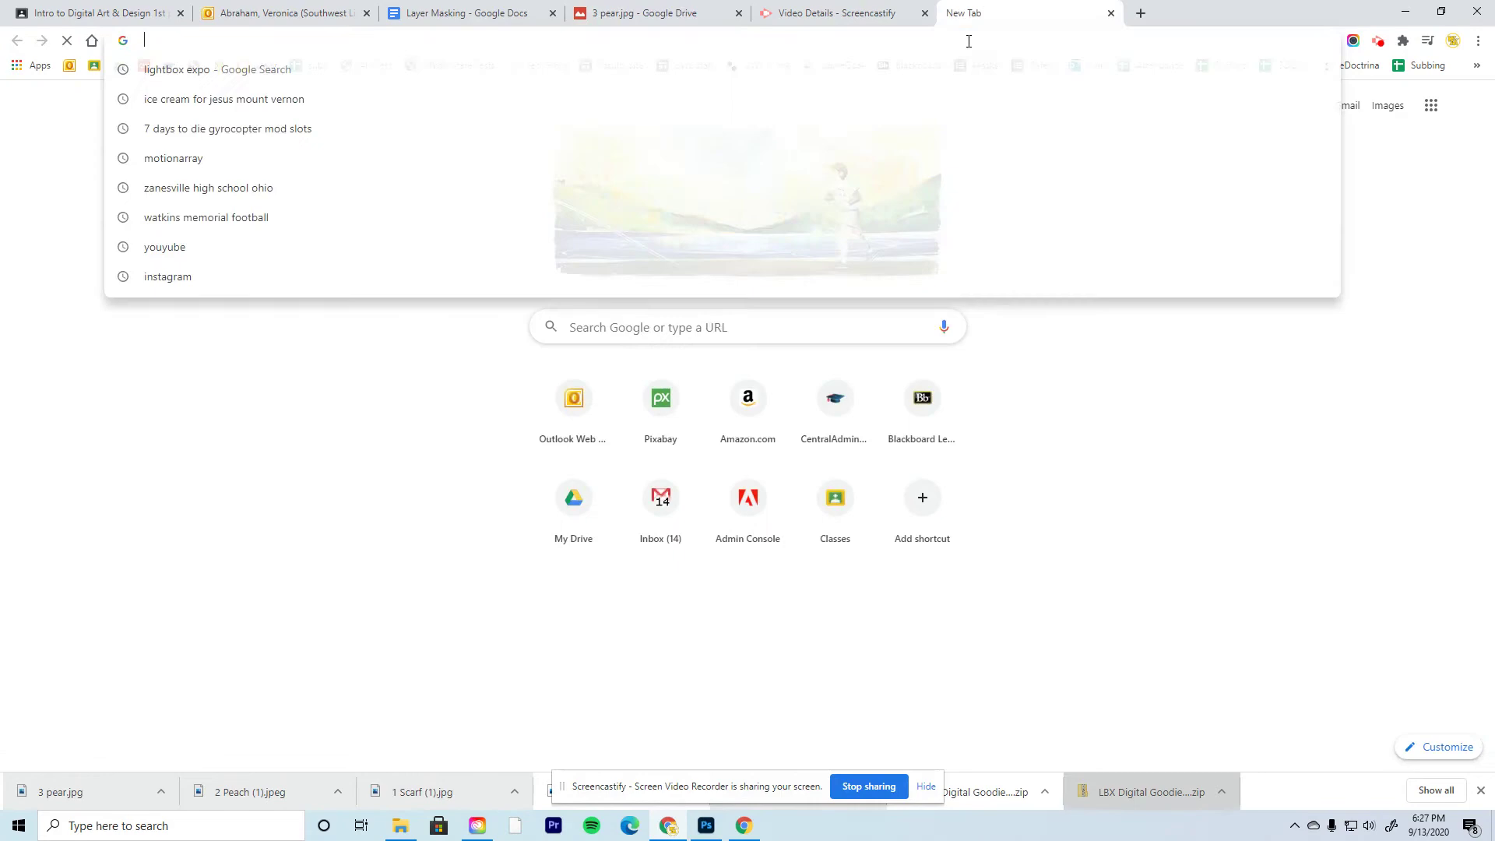
{"action": "type", "text": "frog"}
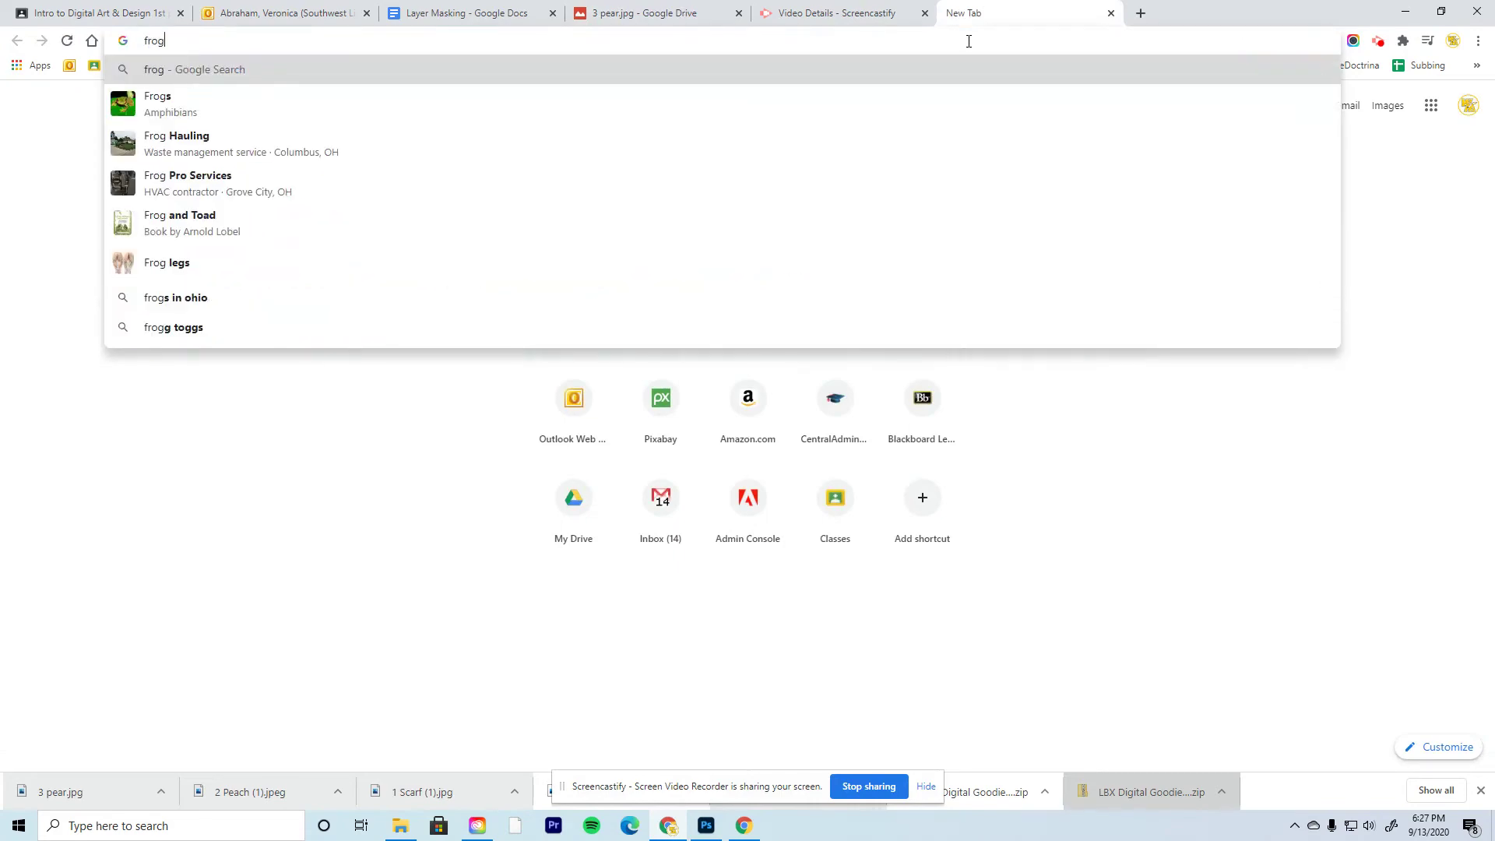
{"action": "key", "text": "Return"}
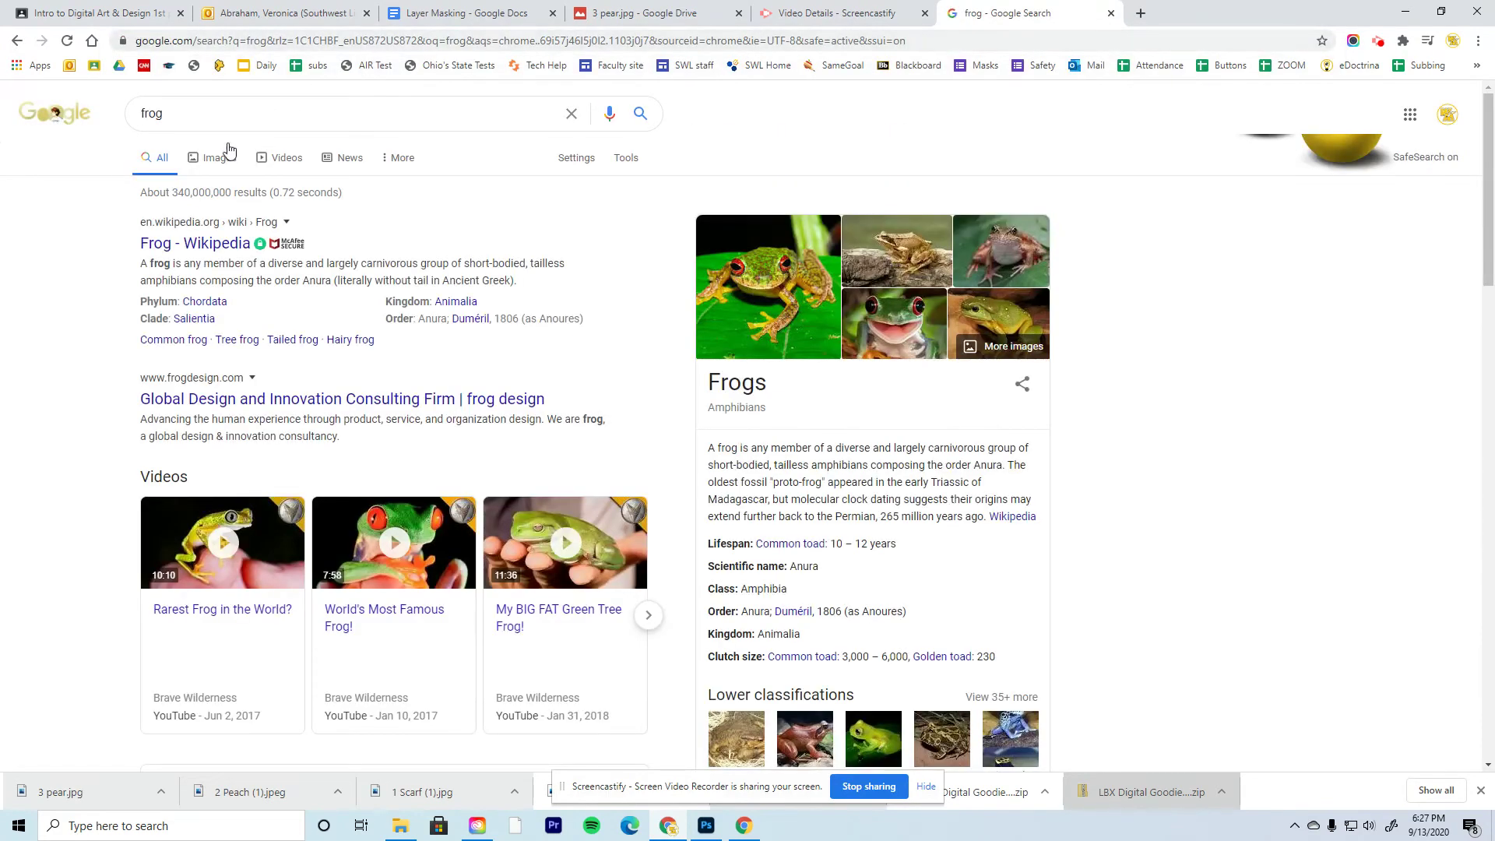
- Save the Magnificent tree frog photo from the image results to downloads
{"action": "left_click", "coordinate": [228, 153]}
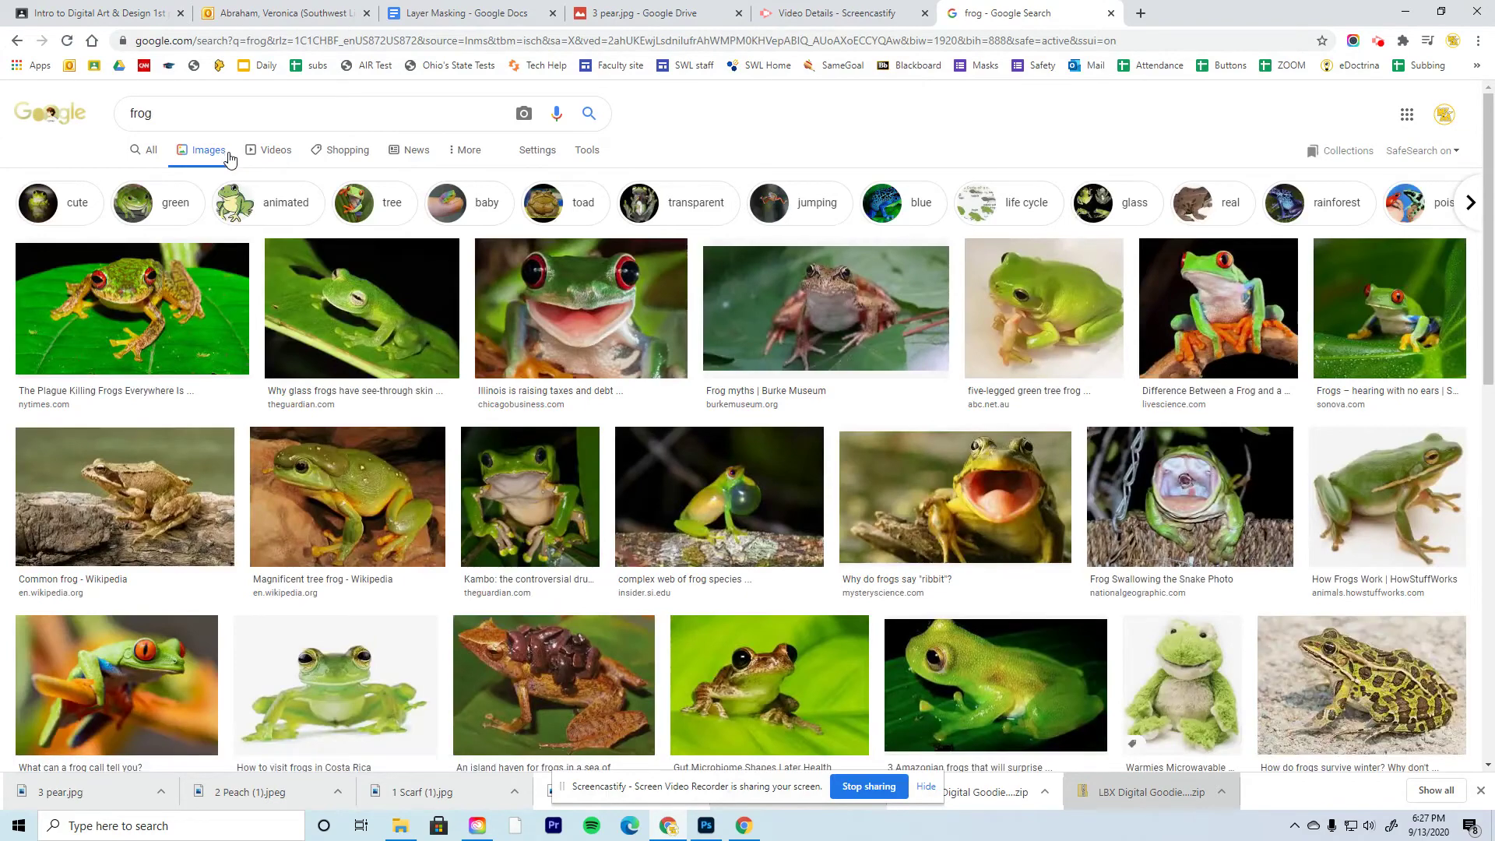
{"action": "left_click", "coordinate": [338, 488]}
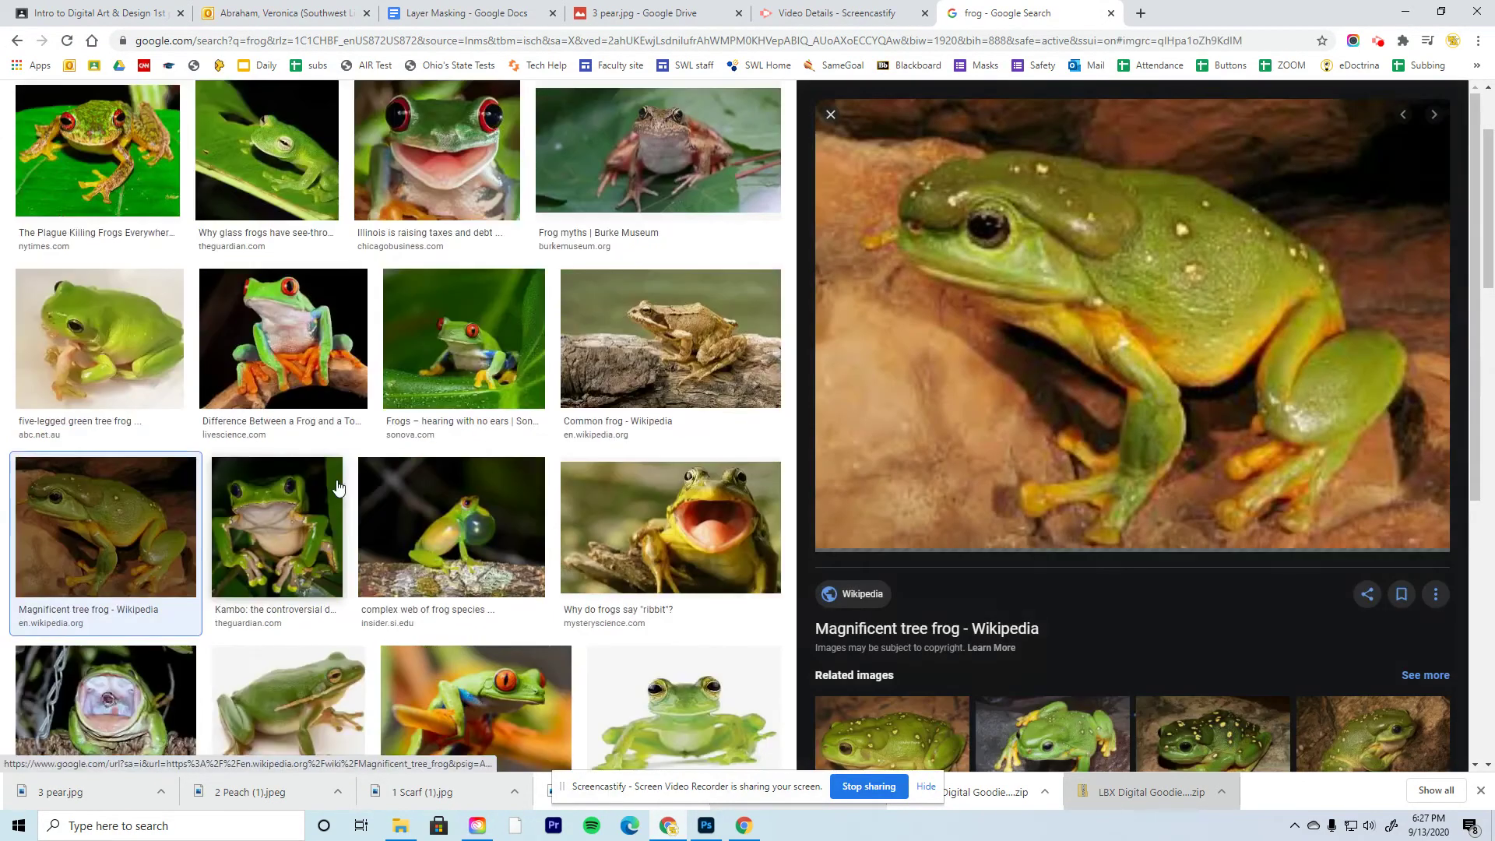
{"action": "right_click", "coordinate": [1178, 274]}
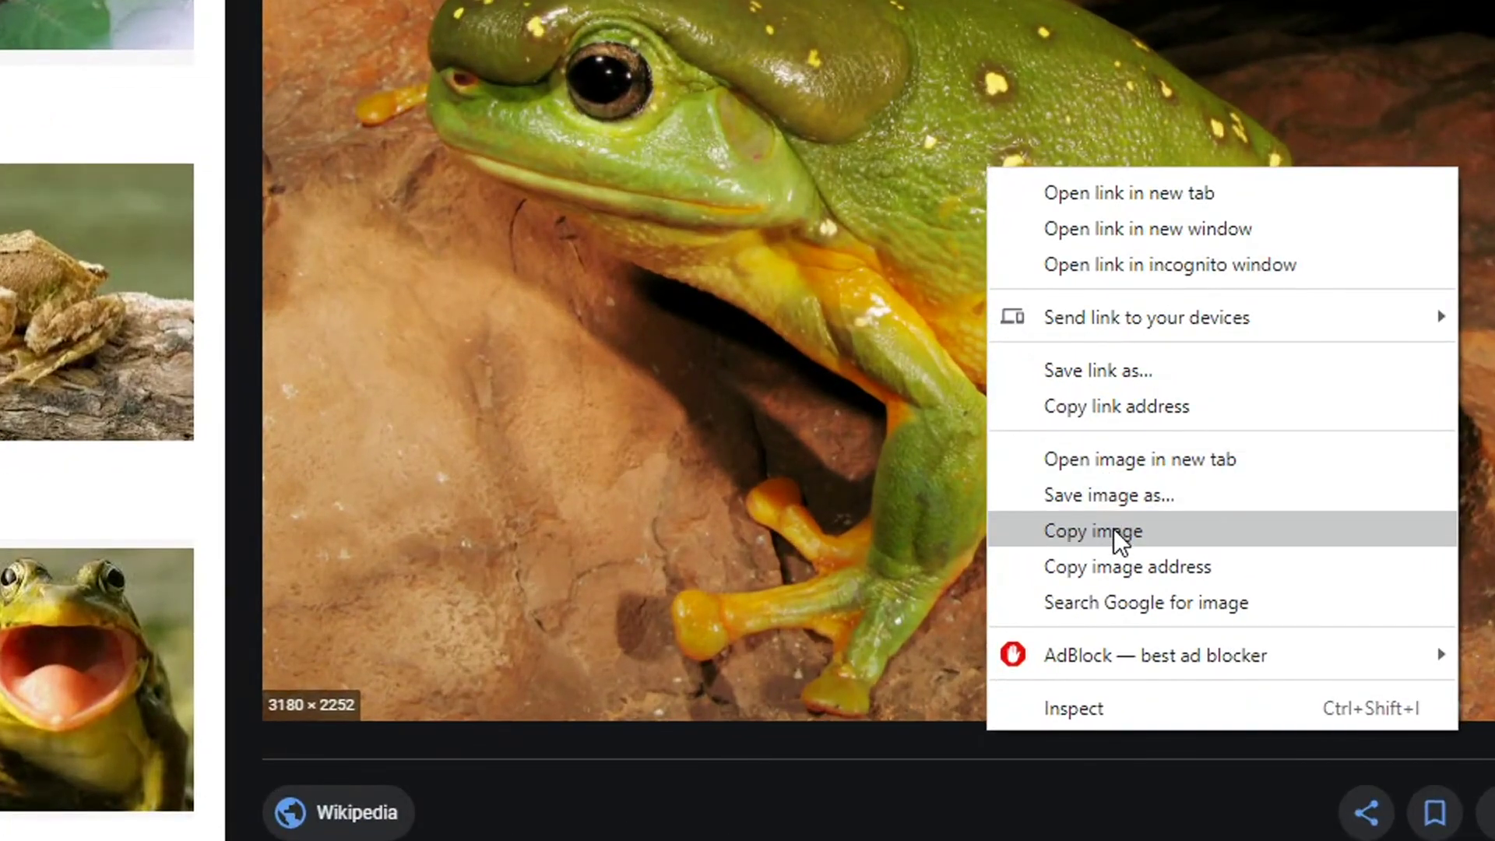
{"action": "left_click", "coordinate": [1107, 496]}
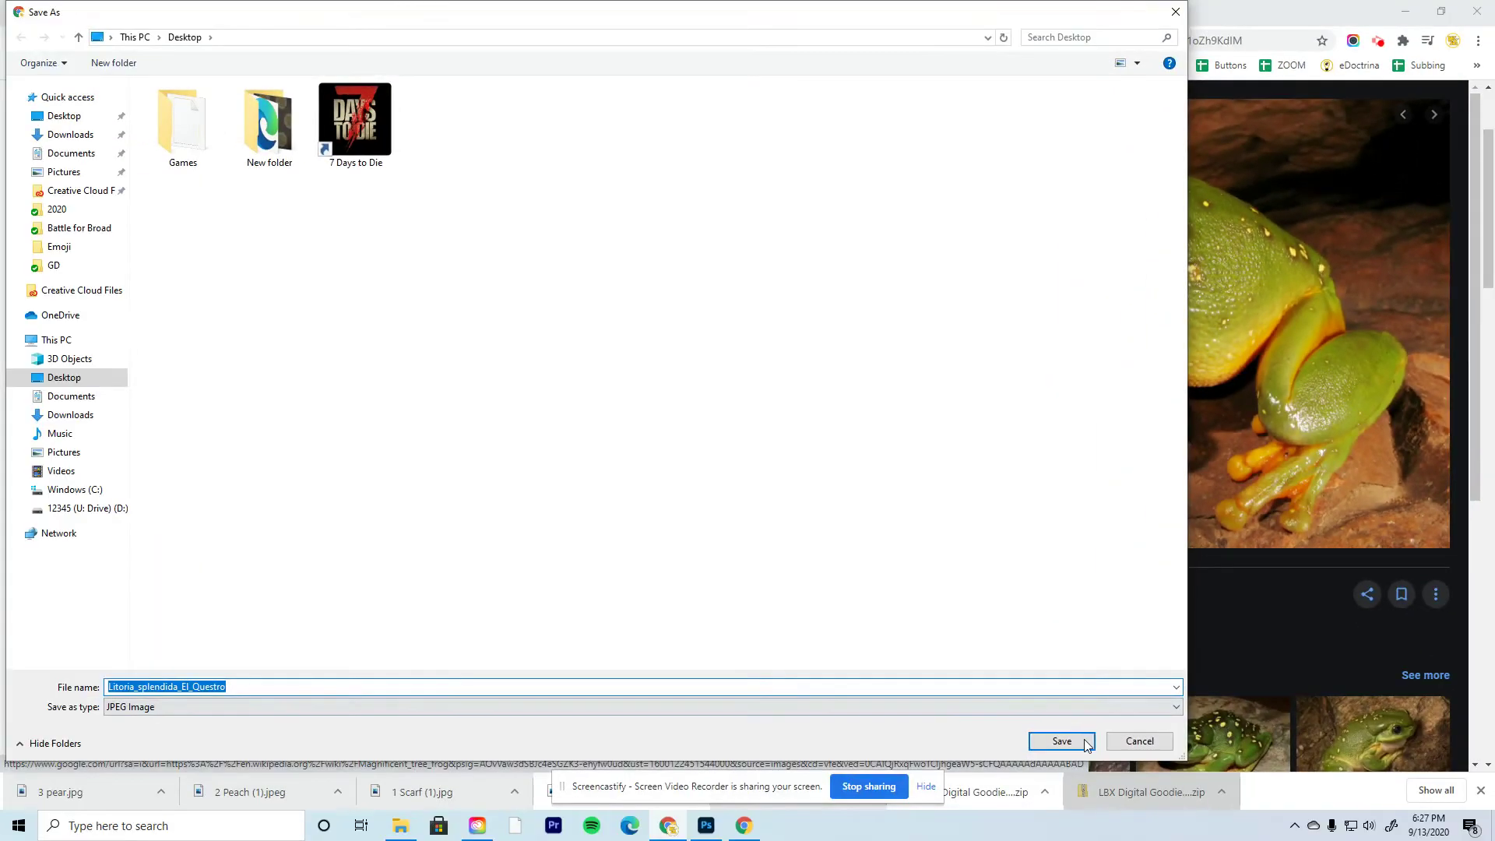
{"action": "left_click", "coordinate": [1082, 740]}
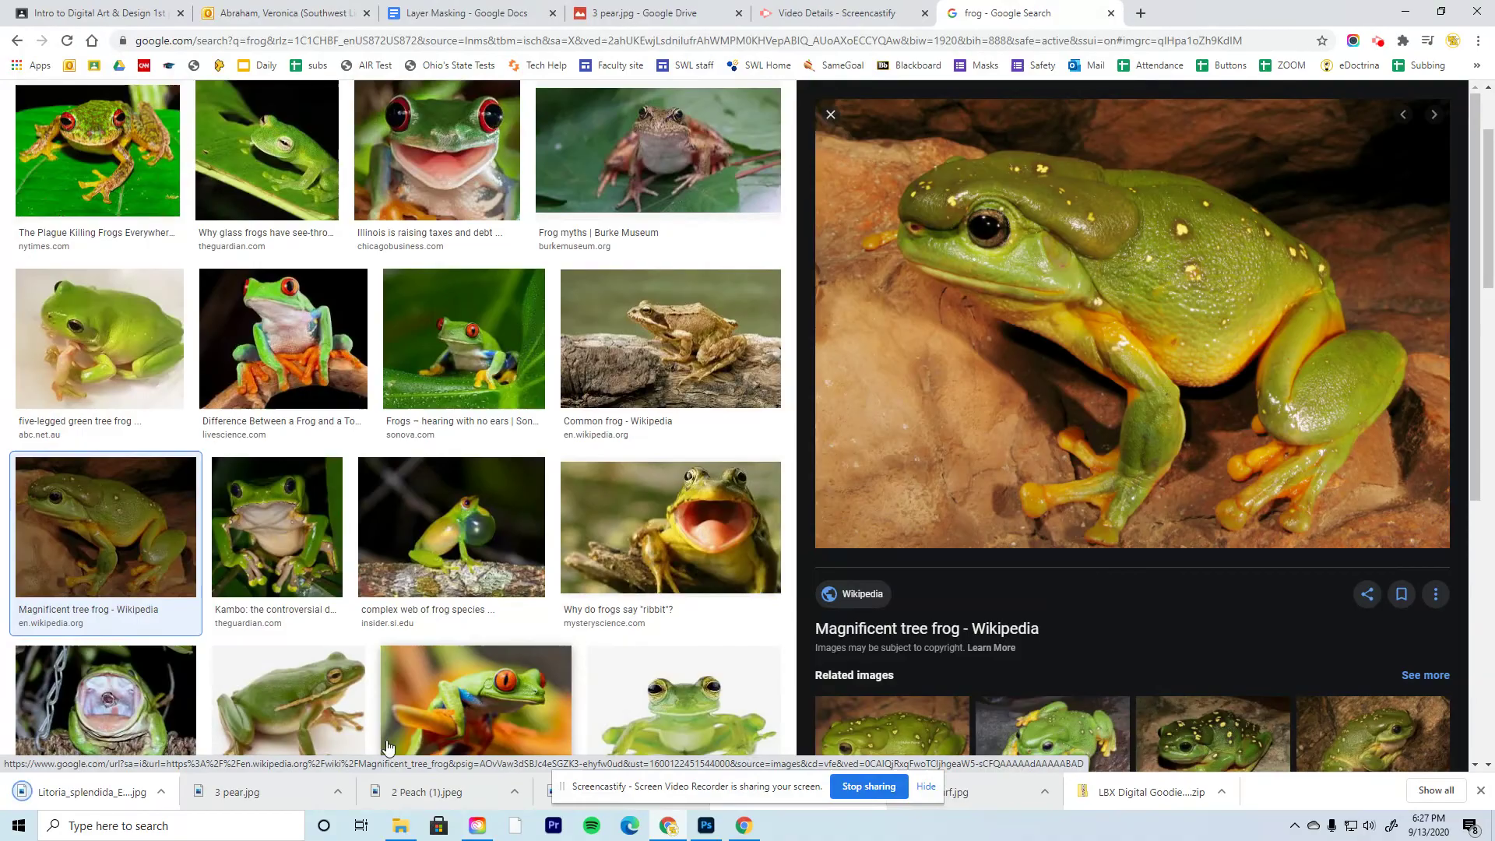
{"action": "left_click_drag", "start_coordinate": [85, 792], "coordinate": [744, 484]}
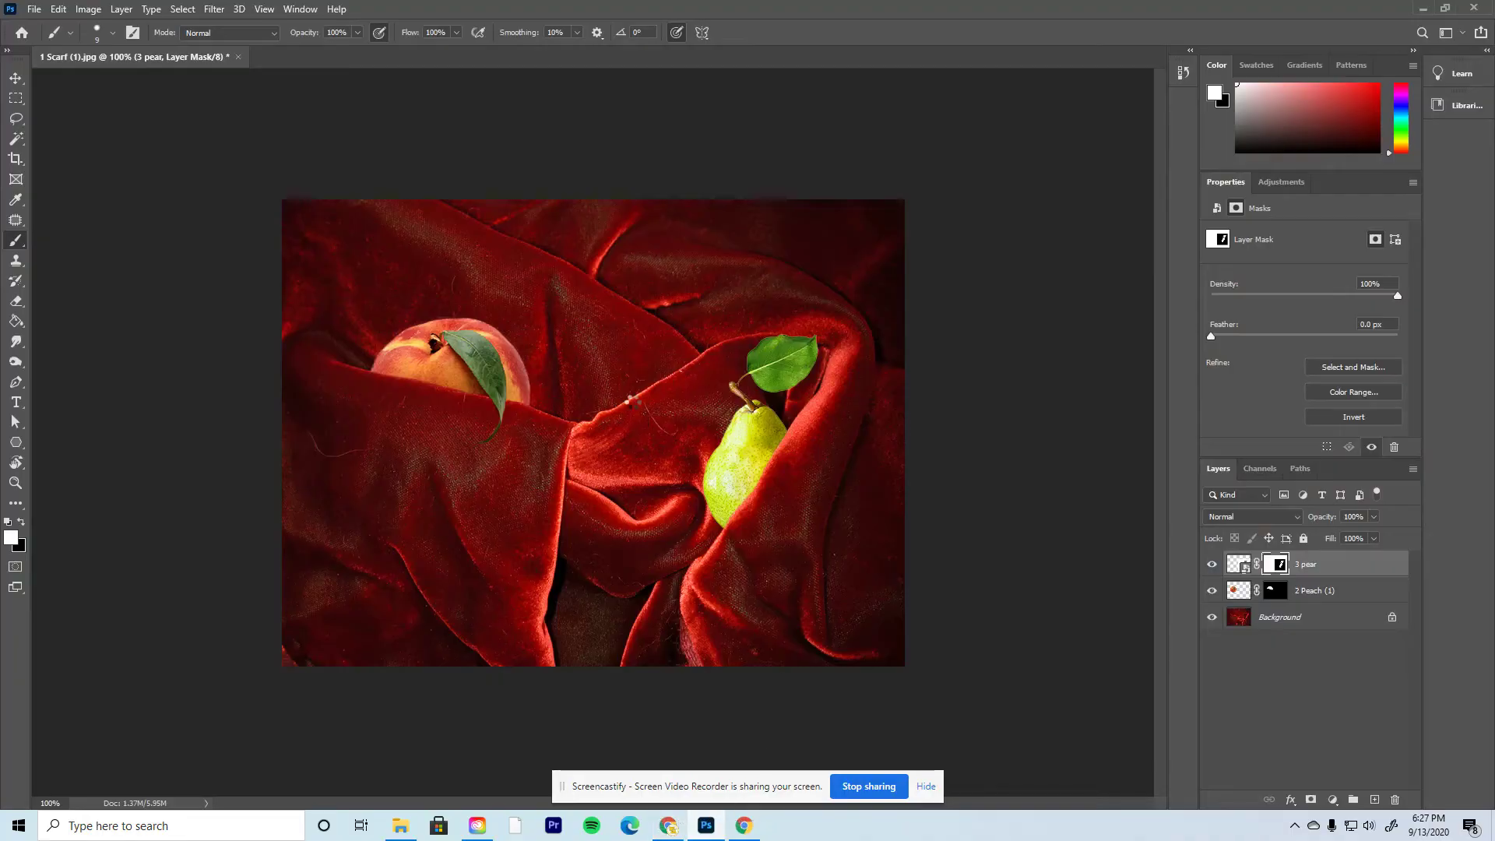
- Place the frog photo flipped horizontally, scaled to 24.5%, in the lower centre of the scarf
{"action": "left_click_drag", "start_coordinate": [632, 400], "coordinate": [636, 405]}
{"action": "left_click_drag", "start_coordinate": [918, 232], "coordinate": [632, 439]}
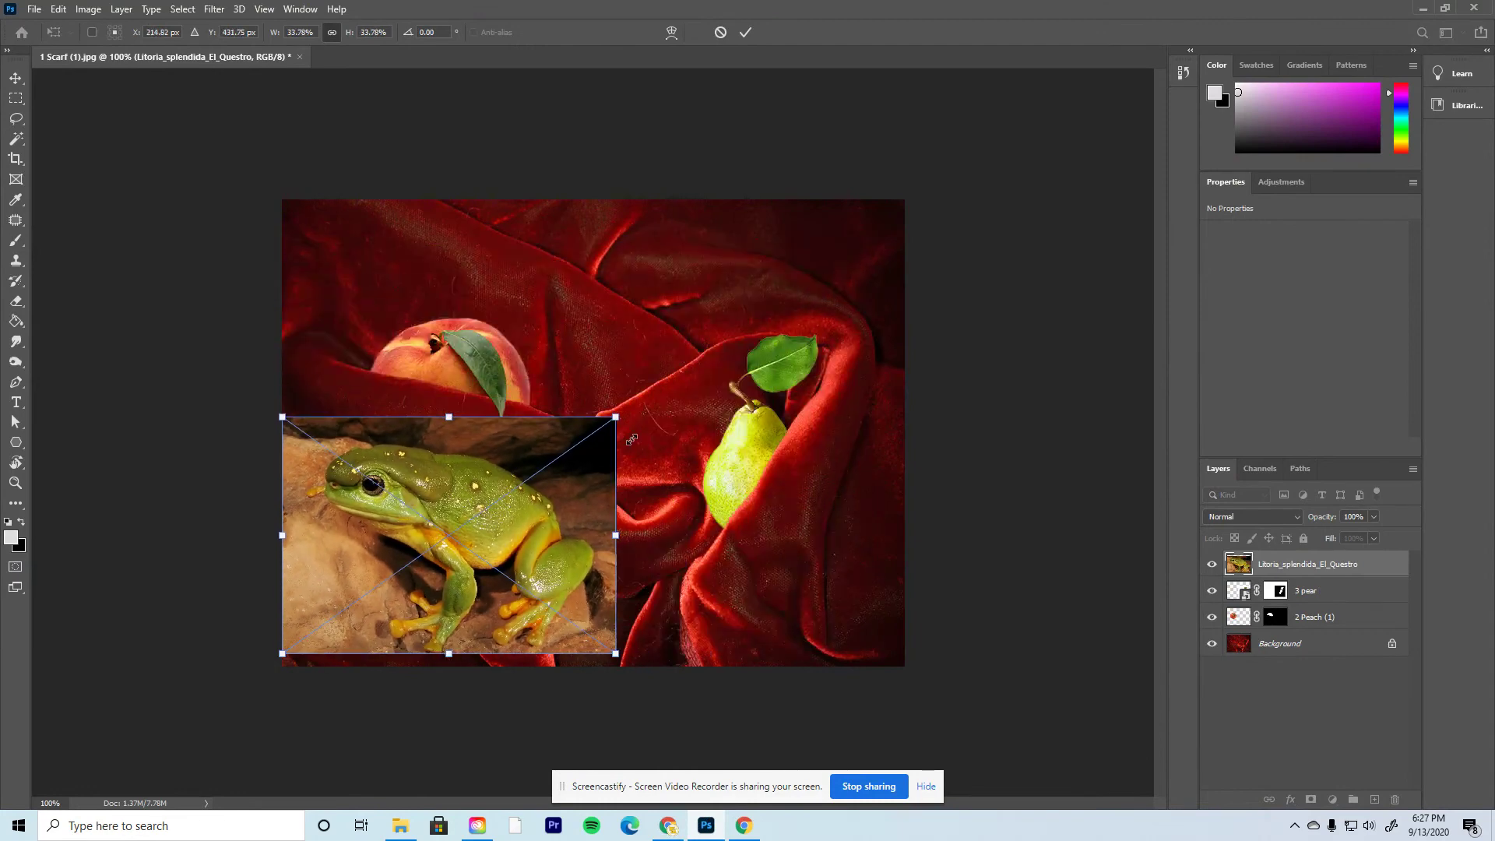
{"action": "left_click_drag", "start_coordinate": [543, 474], "coordinate": [636, 502]}
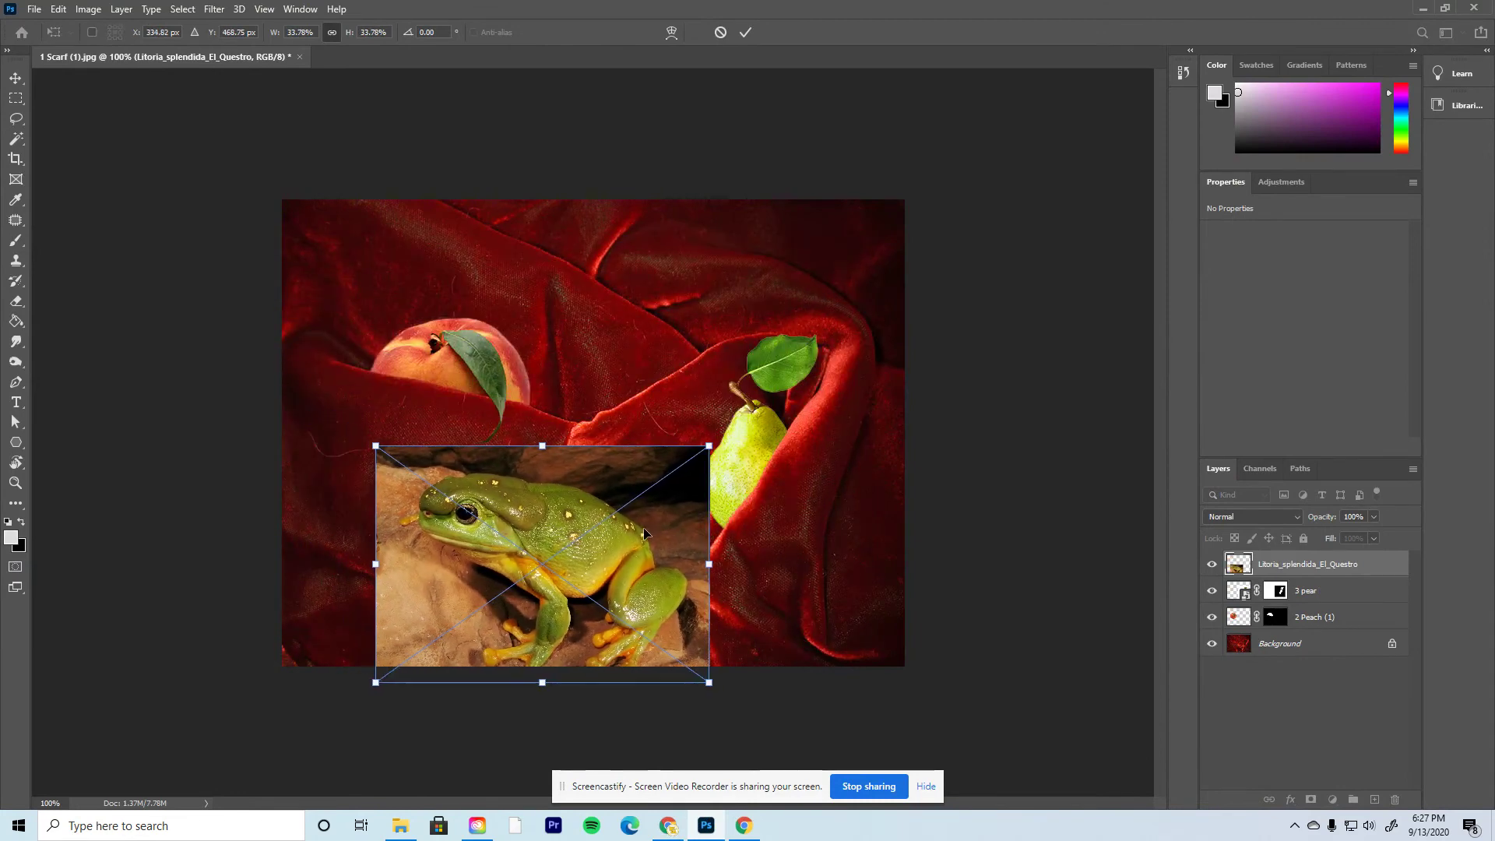
{"action": "right_click", "coordinate": [620, 492]}
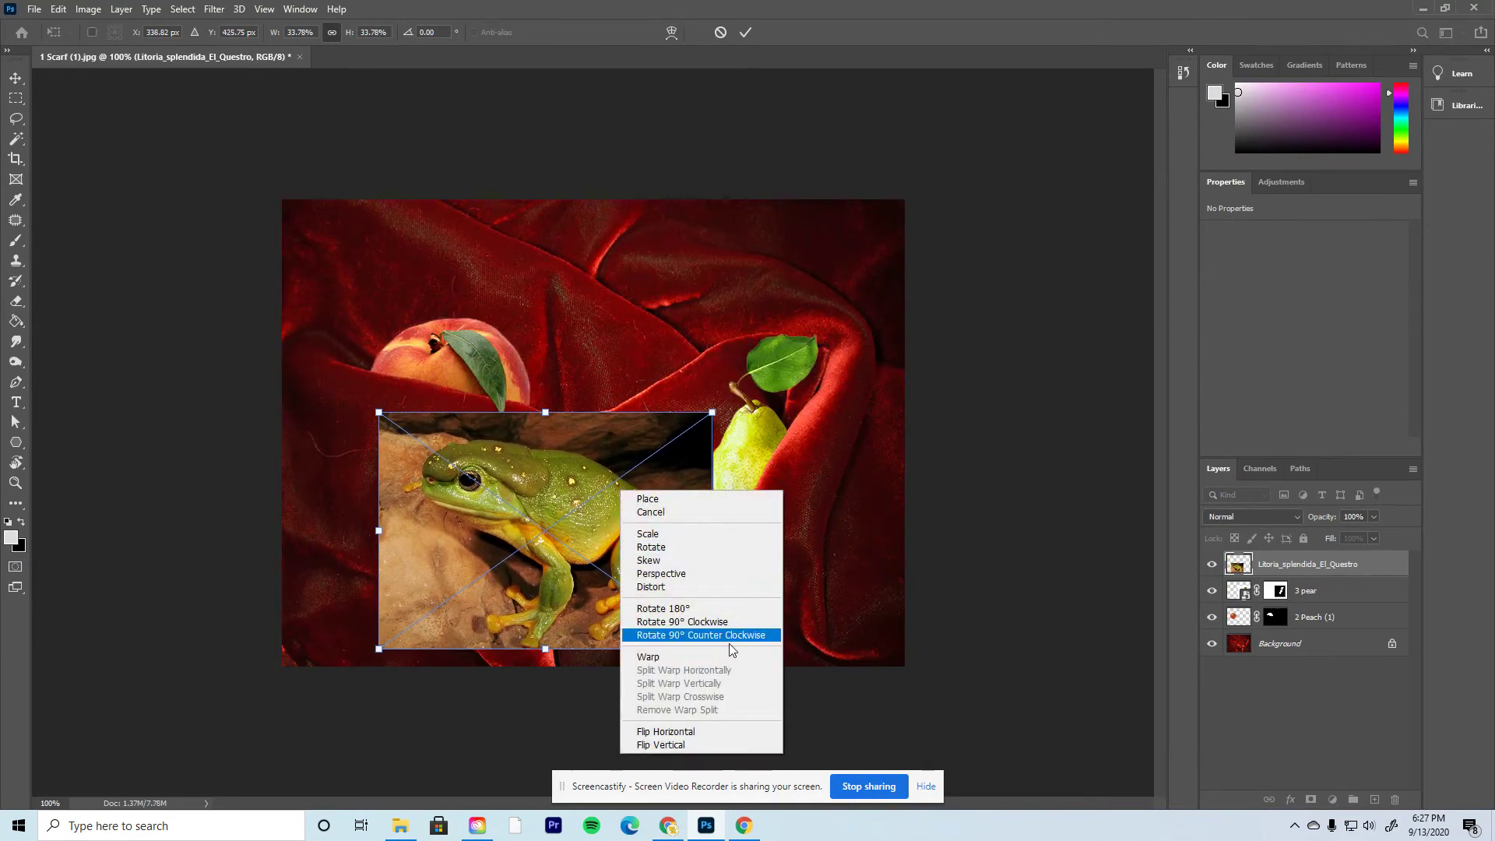
{"action": "left_click", "coordinate": [716, 730]}
{"action": "mouse_move", "coordinate": [622, 555]}
{"action": "left_mouse_down"}
{"action": "mouse_move", "coordinate": [572, 686]}
{"action": "mouse_move", "coordinate": [618, 571]}
{"action": "left_mouse_up"}
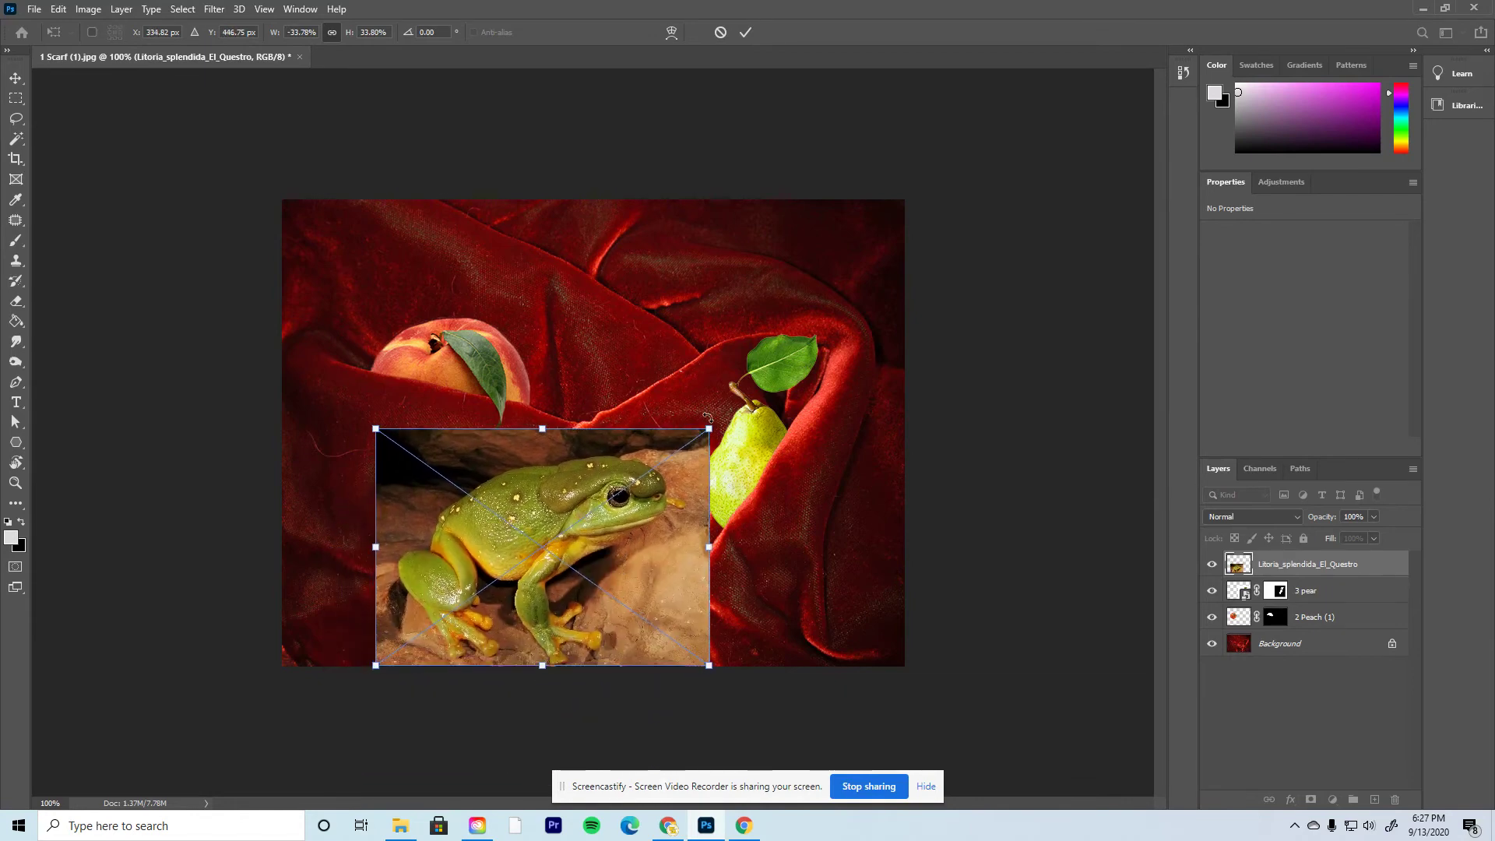
{"action": "left_click_drag", "start_coordinate": [709, 429], "coordinate": [627, 491]}
{"action": "left_click_drag", "start_coordinate": [574, 542], "coordinate": [626, 544]}
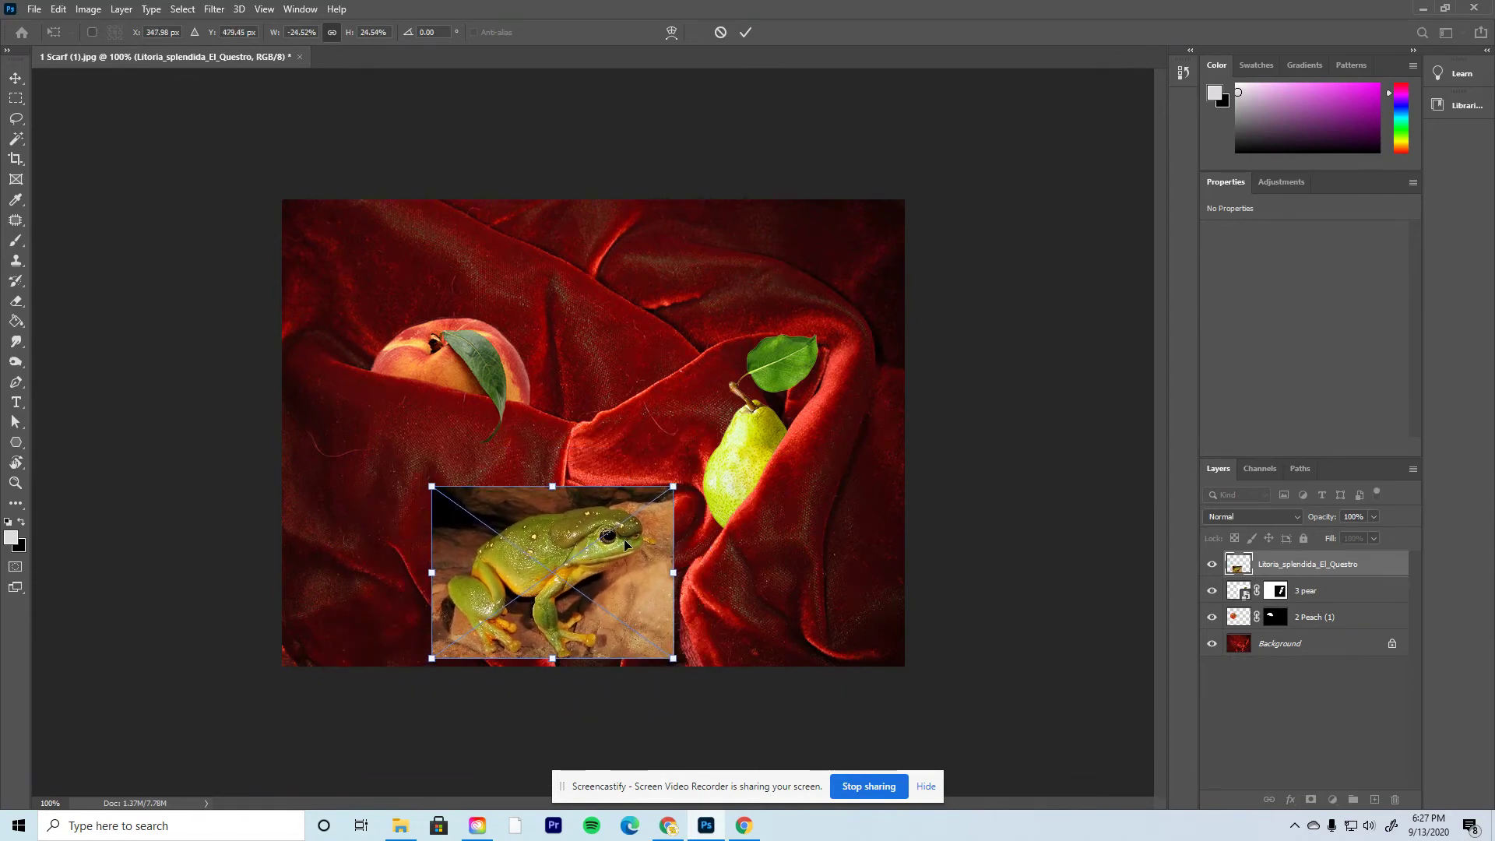
{"action": "key", "text": "Return"}
{"action": "key", "text": "b"}
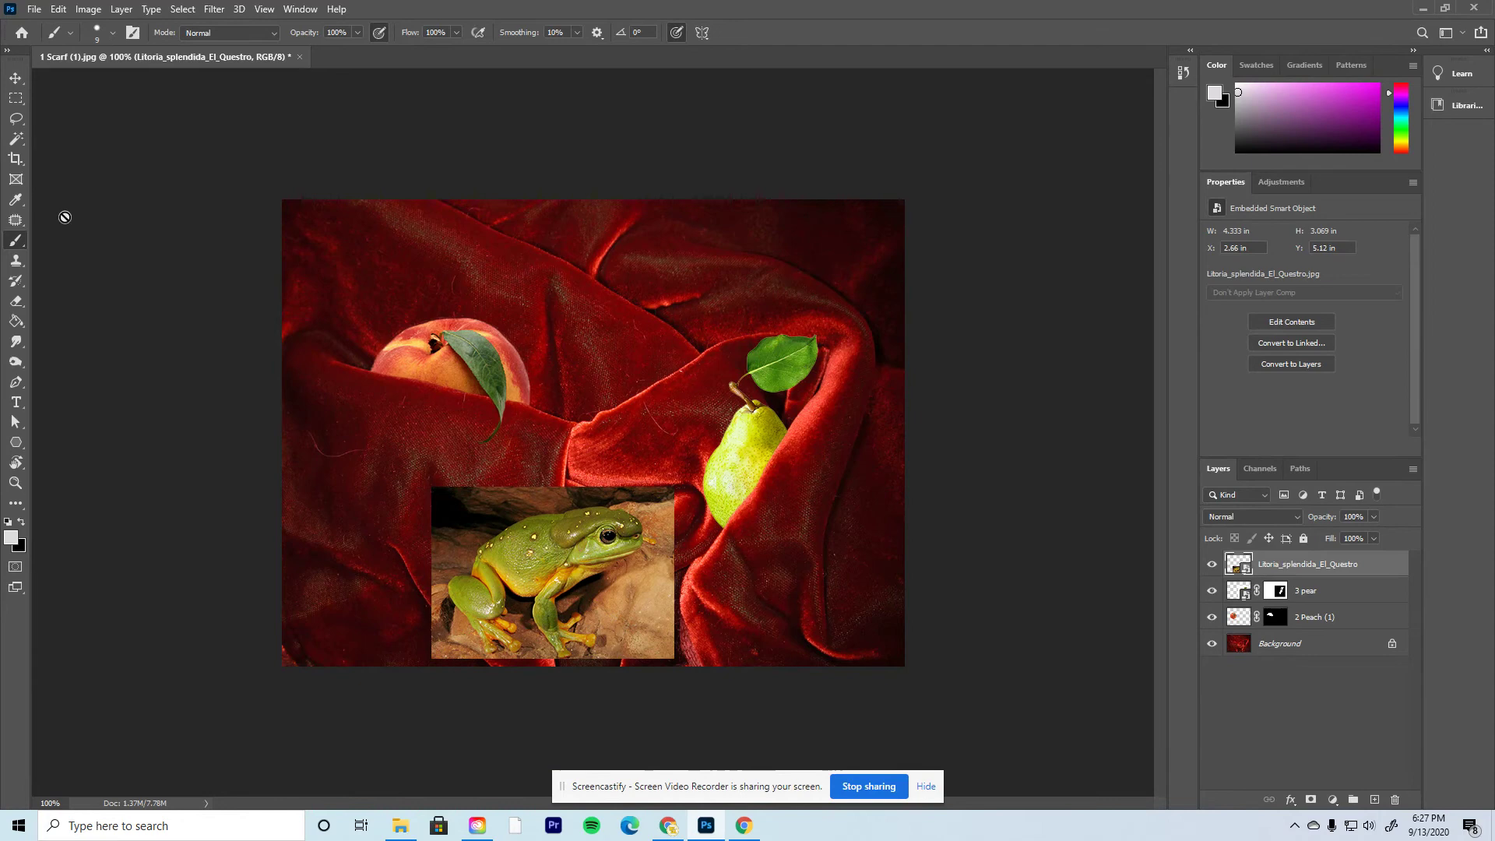
- Select the frog's head and body with the Quick Selection Tool, then shrink the brush
{"action": "left_click", "coordinate": [18, 139]}
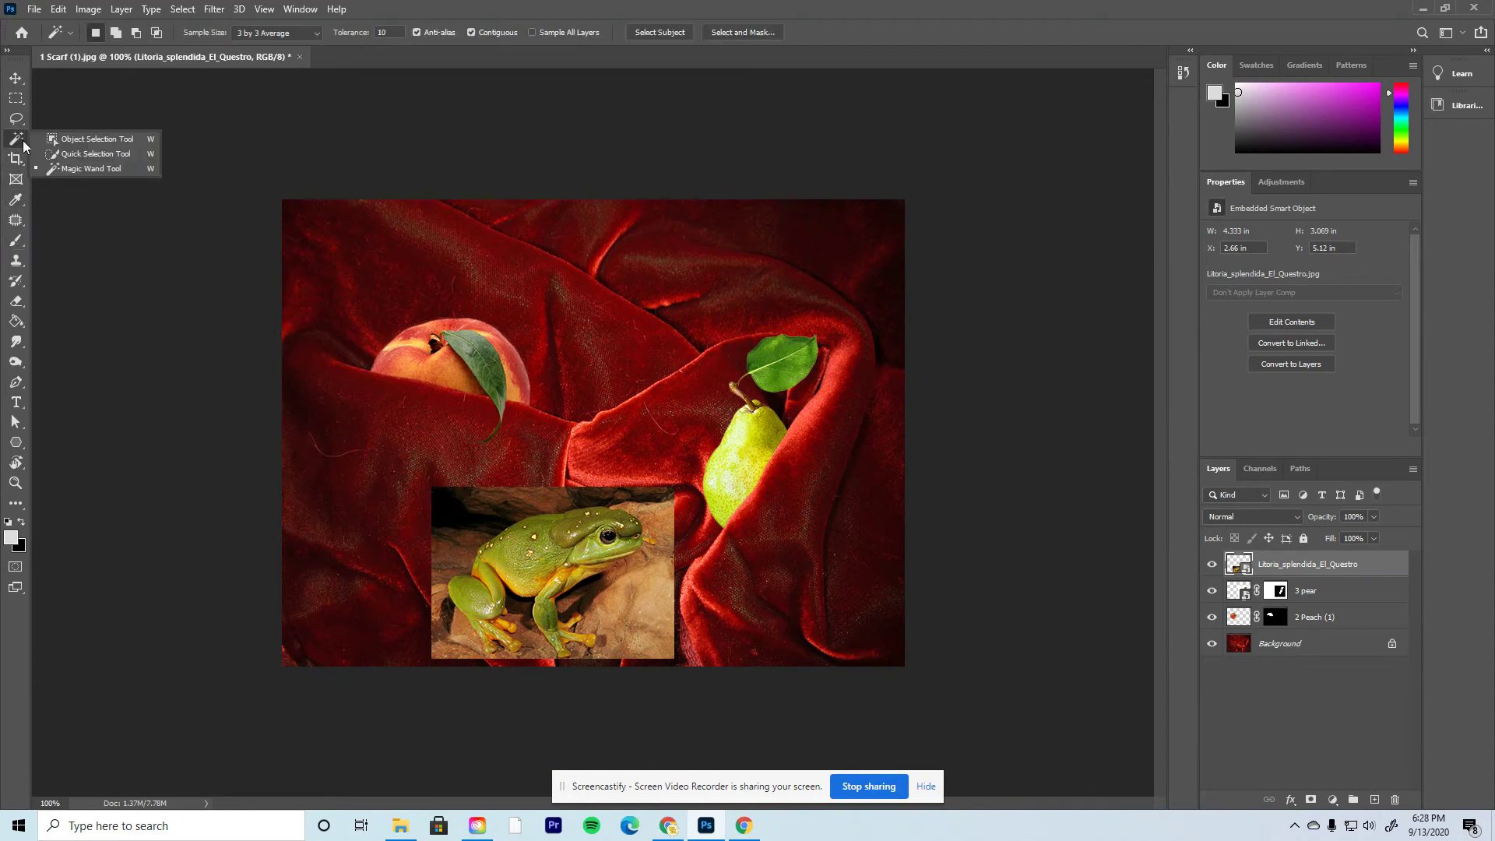
{"action": "left_click", "coordinate": [64, 152]}
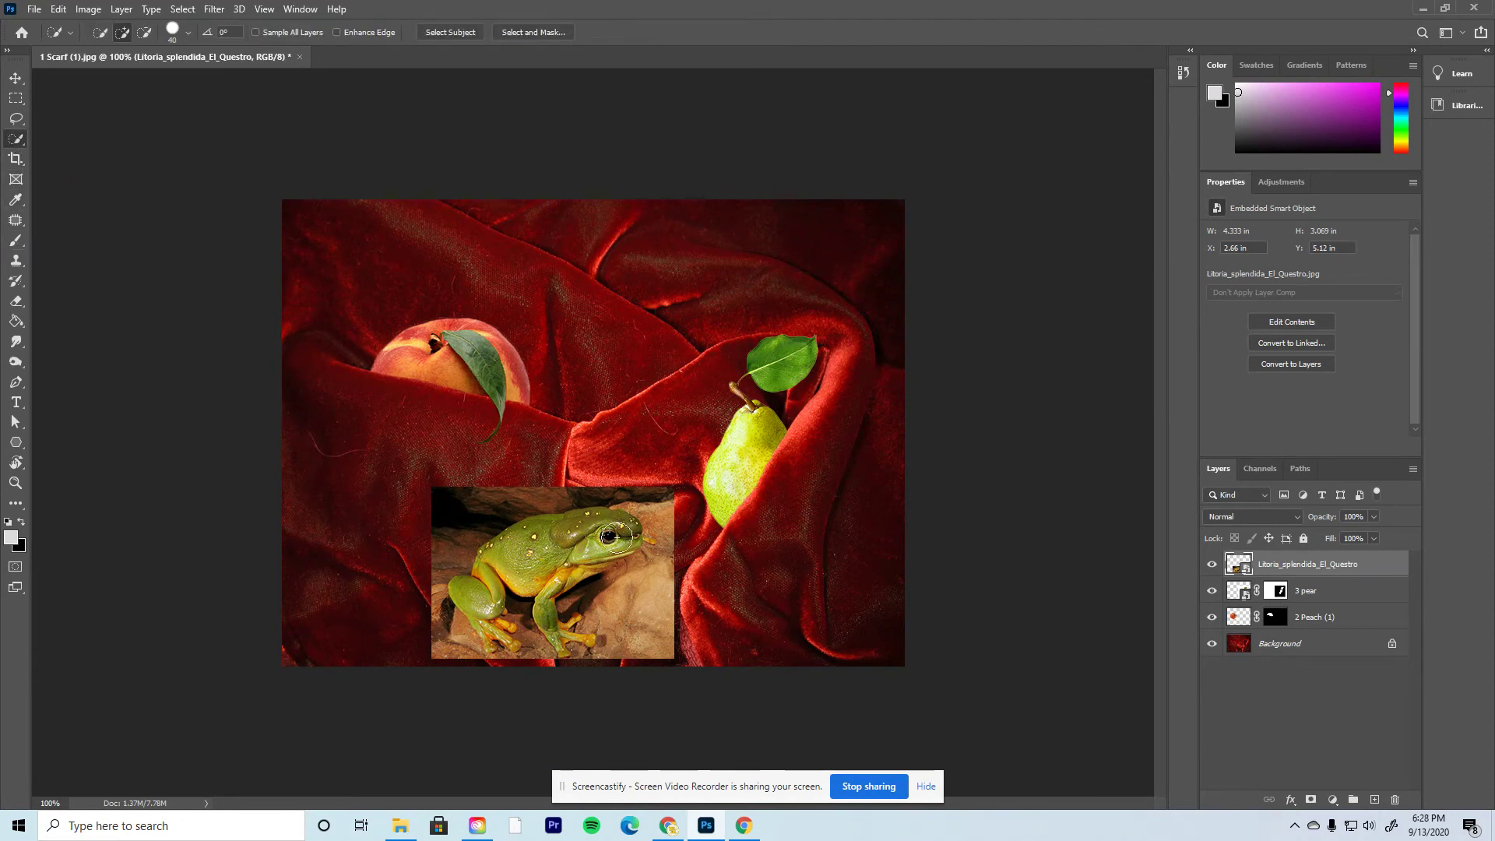
{"action": "mouse_move", "coordinate": [616, 537]}
{"action": "left_mouse_down"}
{"action": "mouse_move", "coordinate": [562, 536]}
{"action": "mouse_move", "coordinate": [532, 559]}
{"action": "mouse_move", "coordinate": [559, 561]}
{"action": "mouse_move", "coordinate": [554, 574]}
{"action": "mouse_move", "coordinate": [597, 551]}
{"action": "mouse_move", "coordinate": [566, 554]}
{"action": "mouse_move", "coordinate": [560, 634]}
{"action": "left_mouse_up"}
{"action": "key", "text": "bracketleft"}
{"action": "key", "text": "bracketleft"}
{"action": "key", "text": "bracketleft"}
{"action": "key", "text": "bracketleft"}
{"action": "key", "text": "bracketleft"}
{"action": "key", "text": "bracketleft"}
- Zoom in to extend the selection over the frog's front toes, then zoom back out
{"action": "scroll", "coordinate": [592, 635], "scroll_direction": "up", "scroll_amount": 3}
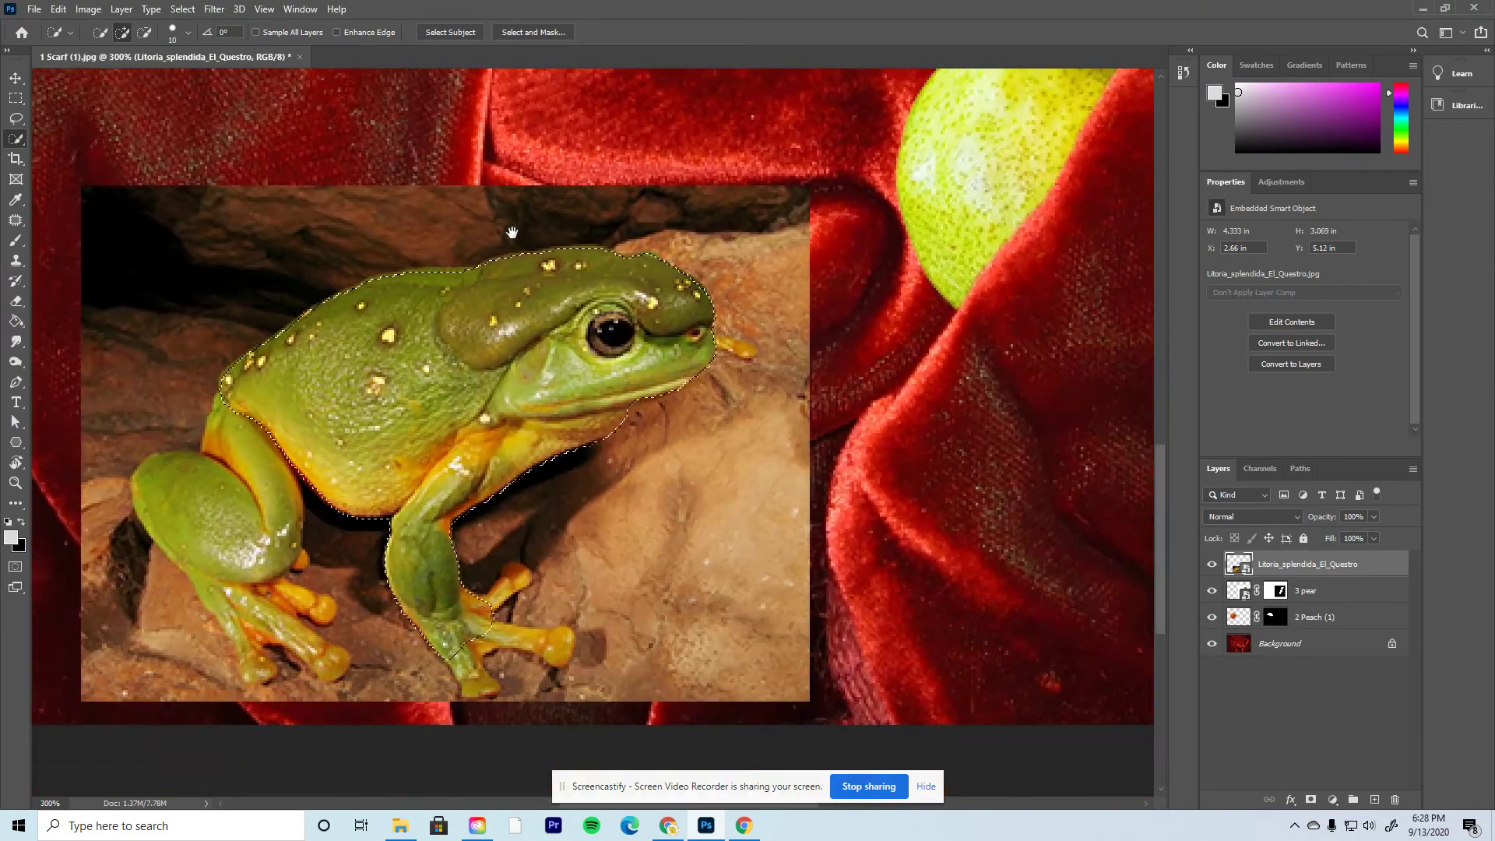
{"action": "left_click_drag", "start_coordinate": [511, 232], "coordinate": [507, 126]}
{"action": "mouse_move", "coordinate": [508, 499]}
{"action": "left_mouse_down"}
{"action": "mouse_move", "coordinate": [515, 534]}
{"action": "mouse_move", "coordinate": [555, 537]}
{"action": "left_mouse_up"}
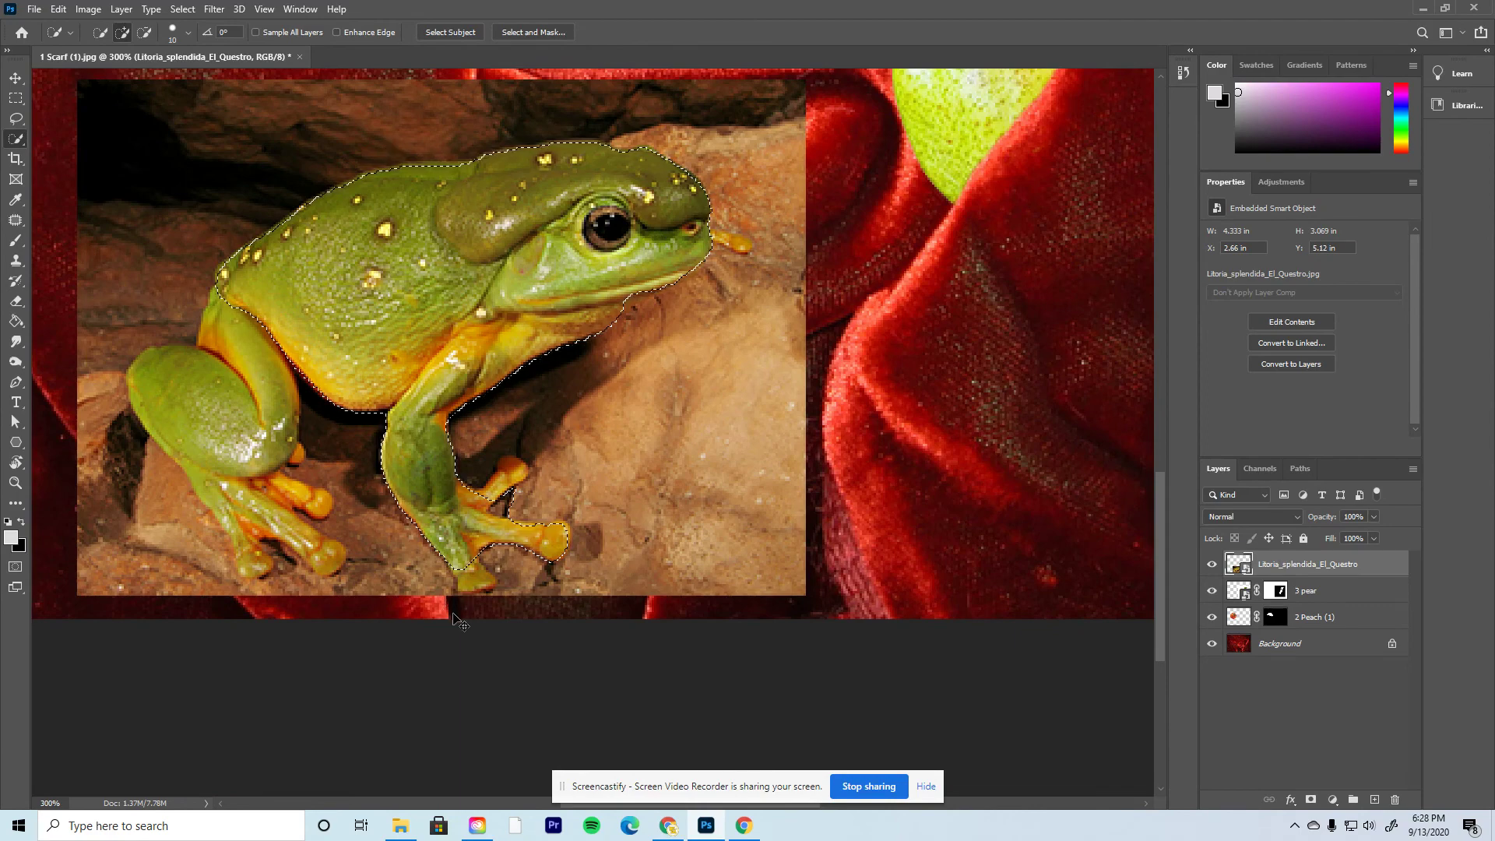
{"action": "key", "text": "ctrl+1"}
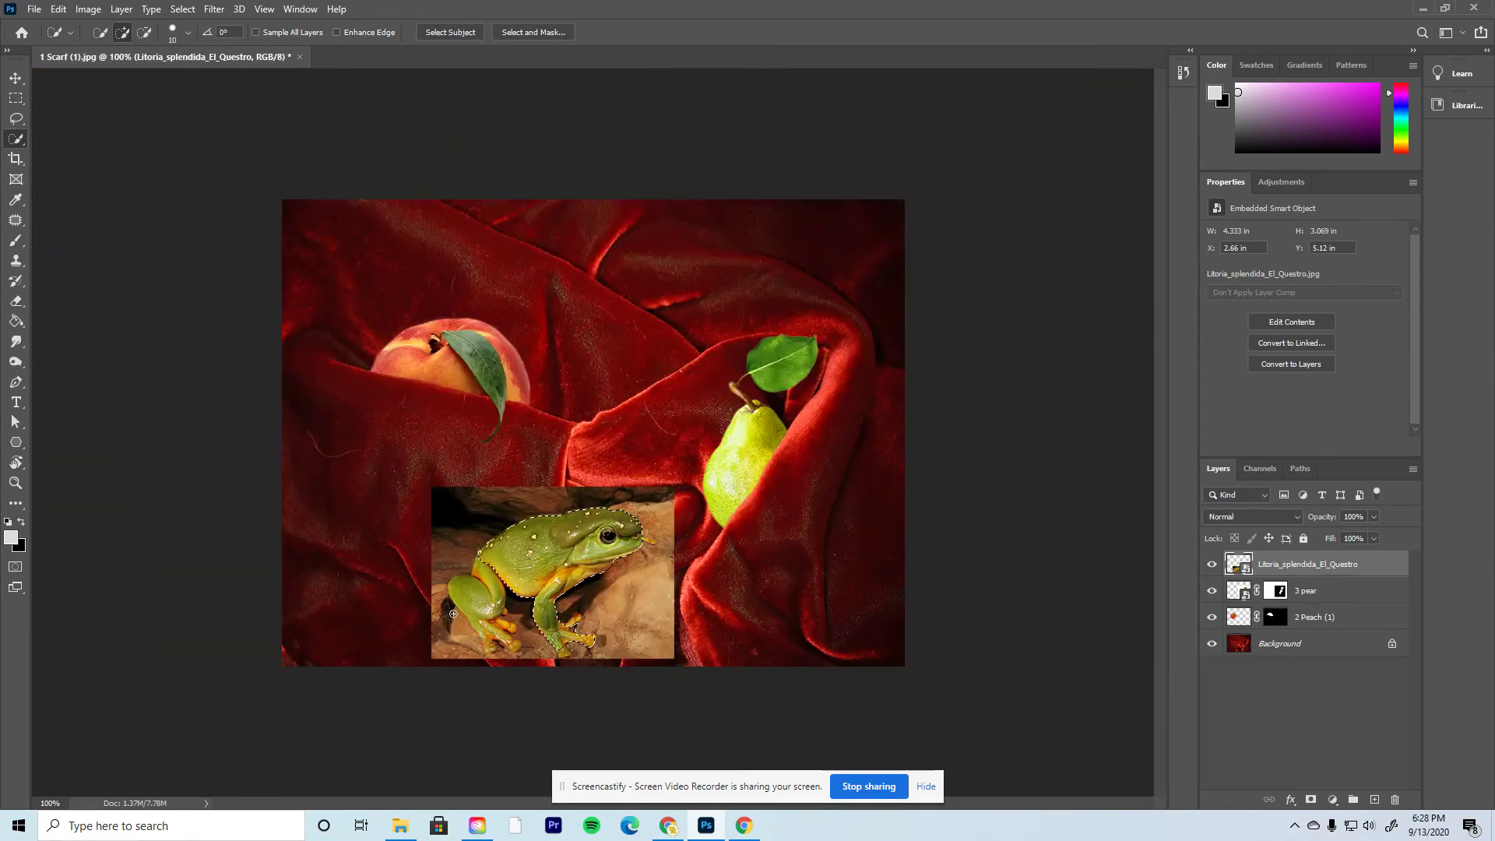